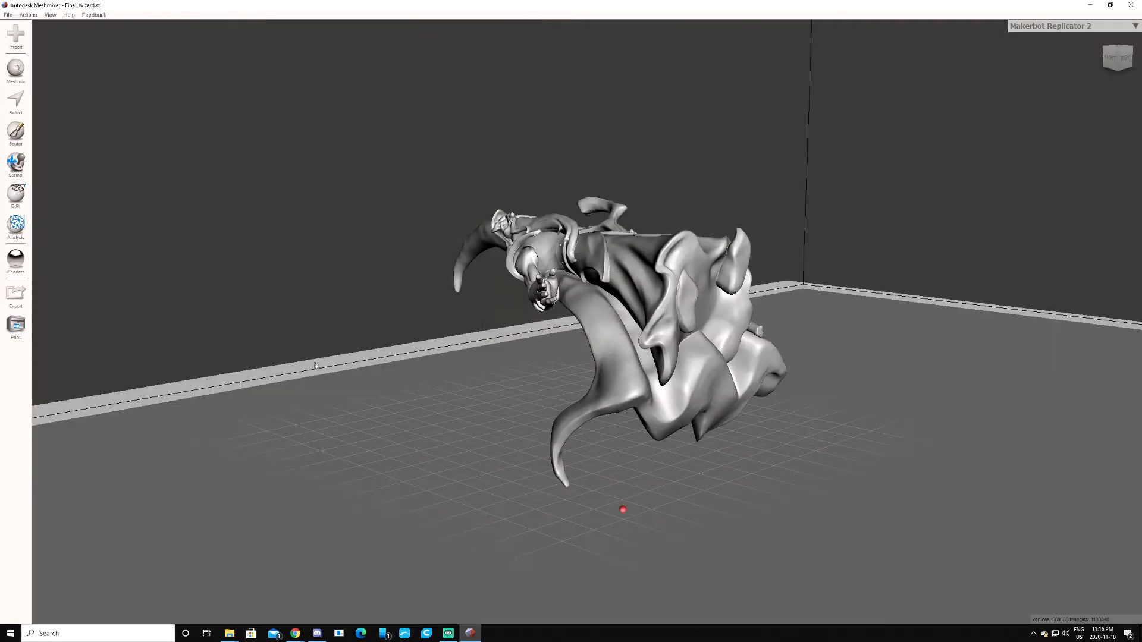
# - Lasso-select the upper part of the wizard's staff above the gripping hand
pyautogui.moveTo(718, 136); pyautogui.dragTo(643, 248, button='right')
pyautogui.press('s')
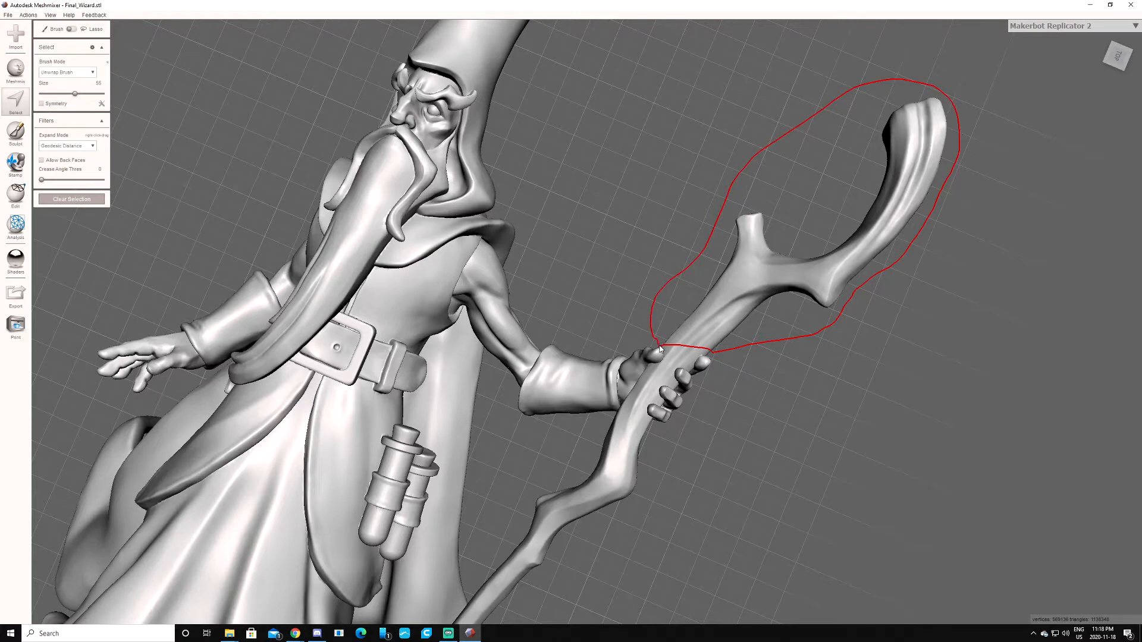
pyautogui.moveTo(661, 351); pyautogui.dragTo(662, 353)
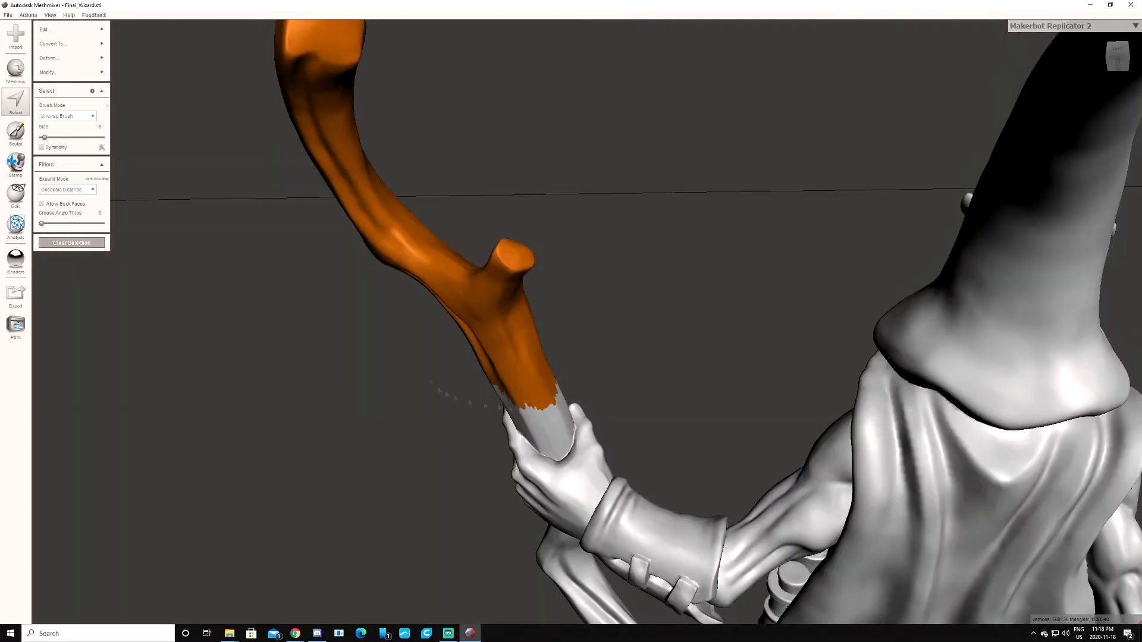
# - Extend the selection down the upper staff to the thumb and fingers, covering all sides of the shaft
pyautogui.moveTo(546, 411); pyautogui.dragTo(558, 453)
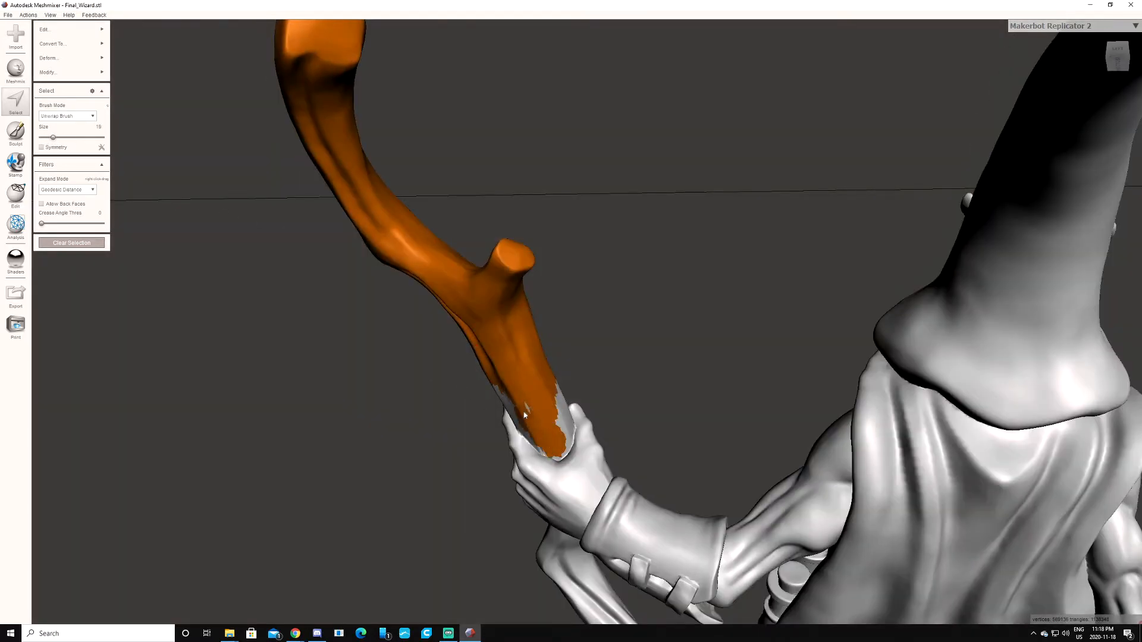
pyautogui.moveTo(563, 423); pyautogui.dragTo(562, 420)
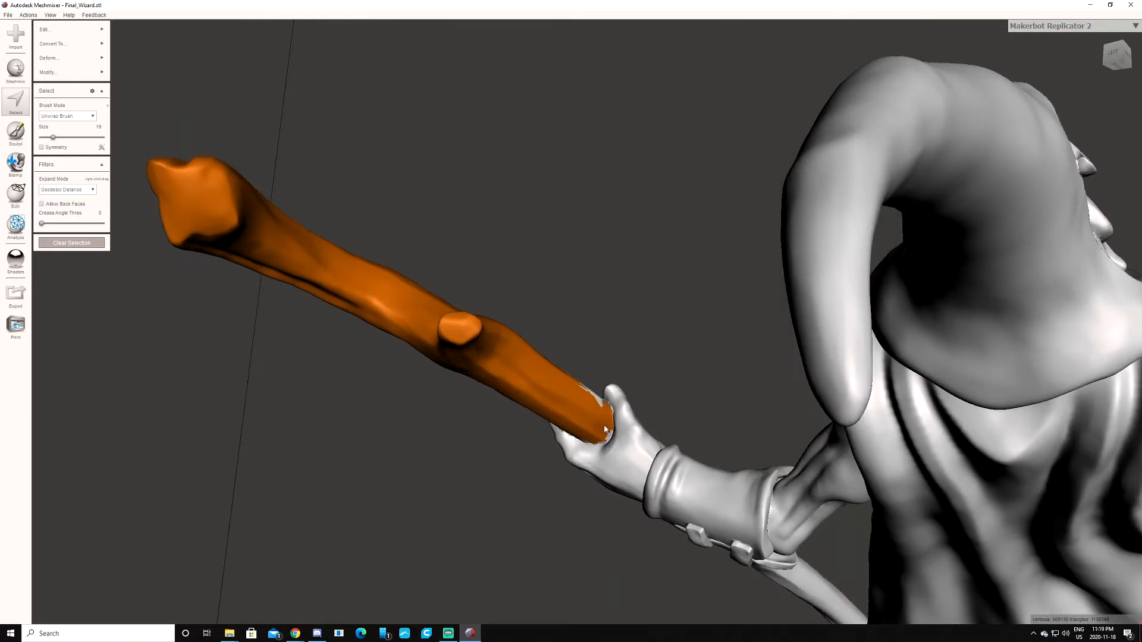
pyautogui.moveTo(324, 285); pyautogui.dragTo(652, 350, button='right')
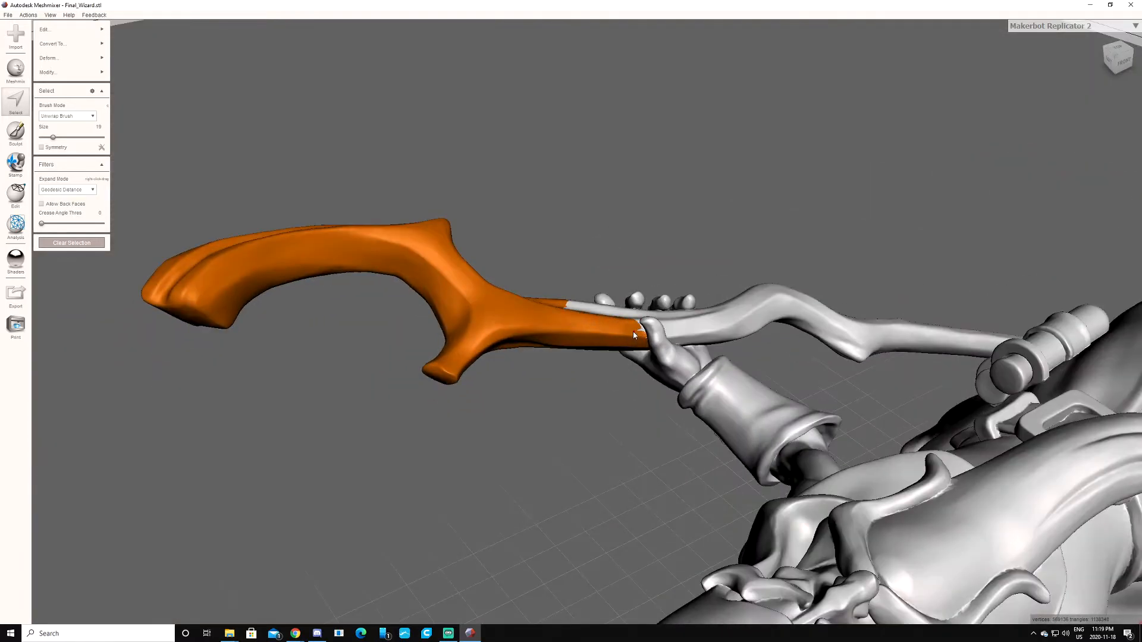
pyautogui.moveTo(635, 336); pyautogui.dragTo(639, 293, button='right')
pyautogui.moveTo(570, 317); pyautogui.dragTo(300, 228, button='right')
pyautogui.moveTo(622, 393)
pyautogui.mouseDown()
pyautogui.moveTo(571, 432)
pyautogui.moveTo(604, 407)
pyautogui.mouseUp()
pyautogui.moveTo(604, 407)
pyautogui.mouseDown(button='right')
pyautogui.moveTo(592, 357)
pyautogui.moveTo(532, 378)
pyautogui.moveTo(496, 409)
pyautogui.mouseUp(button='right')
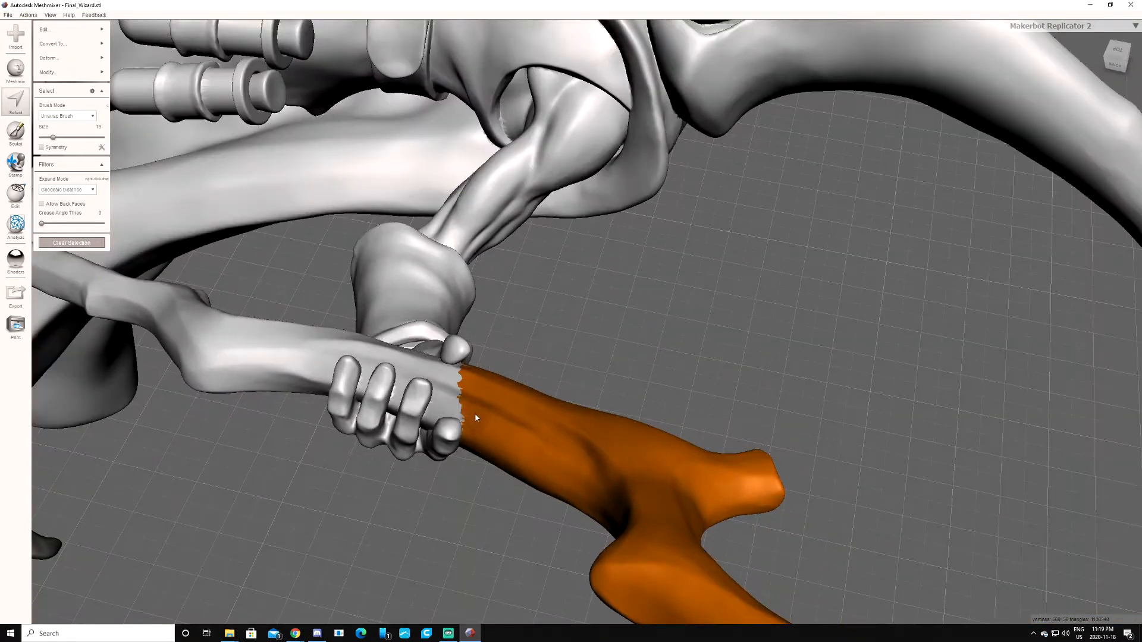
# - Try discarding the selected upper staff section, and undo the deletion
pyautogui.click(59, 29)
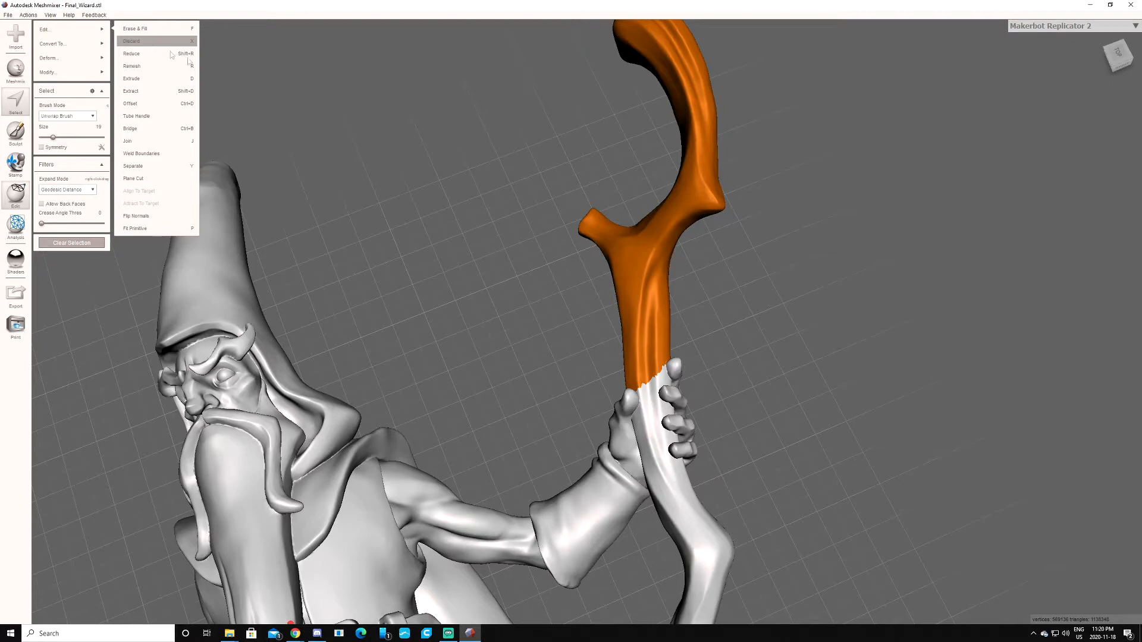
pyautogui.click(148, 40)
pyautogui.moveTo(715, 216); pyautogui.dragTo(400, 258, button='right')
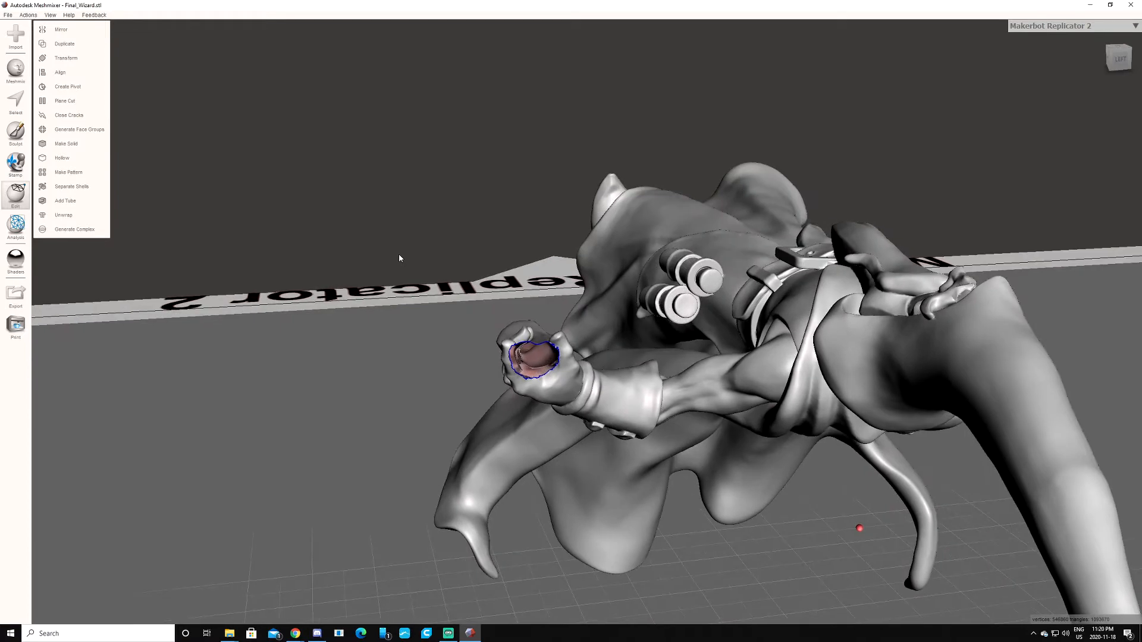
pyautogui.hotkey('ctrl', 'z')
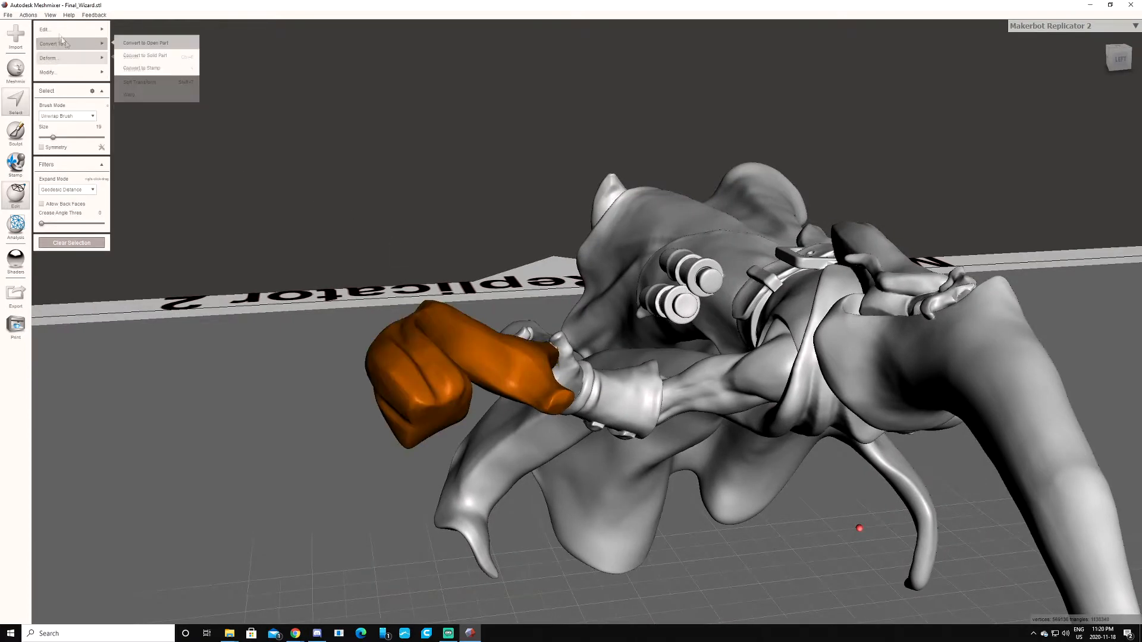
# - Erase and fill the selected upper staff with the Smooth MVC type, adjusting the bulge, and clear the selection
pyautogui.moveTo(90, 30)
pyautogui.press('f')
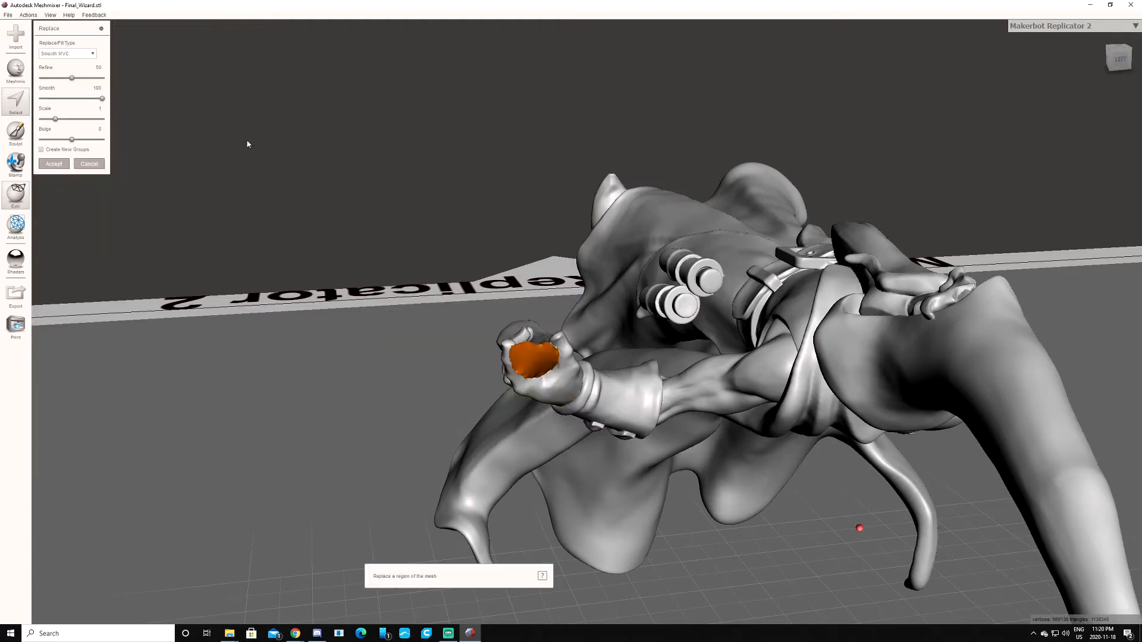
pyautogui.moveTo(354, 187); pyautogui.dragTo(466, 235, button='right')
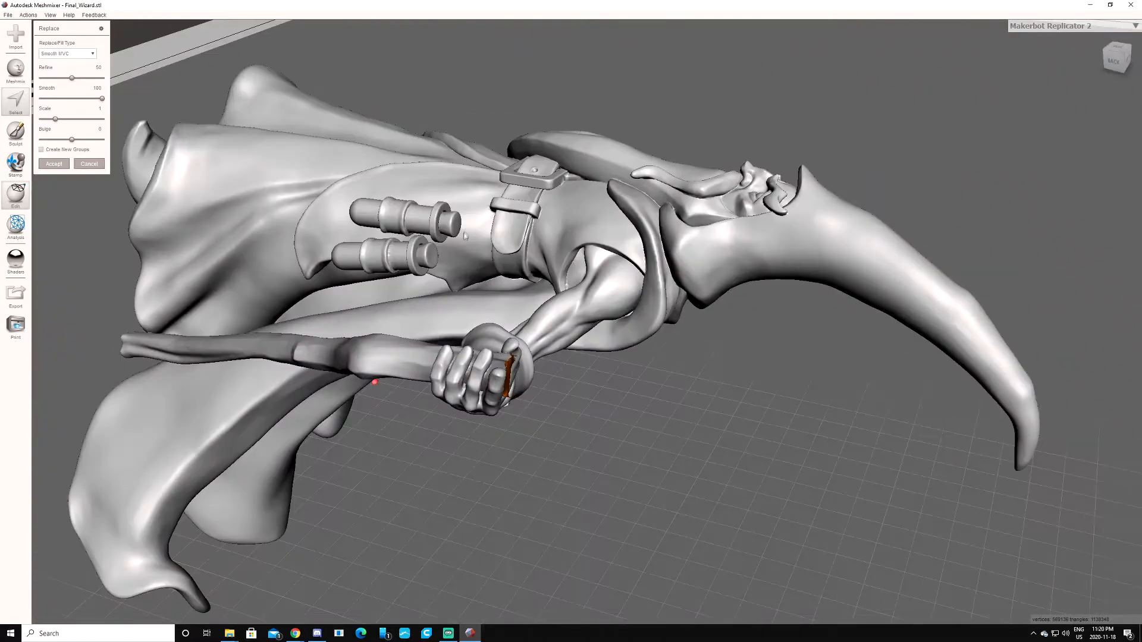
pyautogui.scroll(2, 508, 306)
pyautogui.moveTo(510, 306); pyautogui.dragTo(420, 307, button='right')
pyautogui.scroll(2, 420, 306)
pyautogui.moveTo(71, 139); pyautogui.dragTo(80, 139)
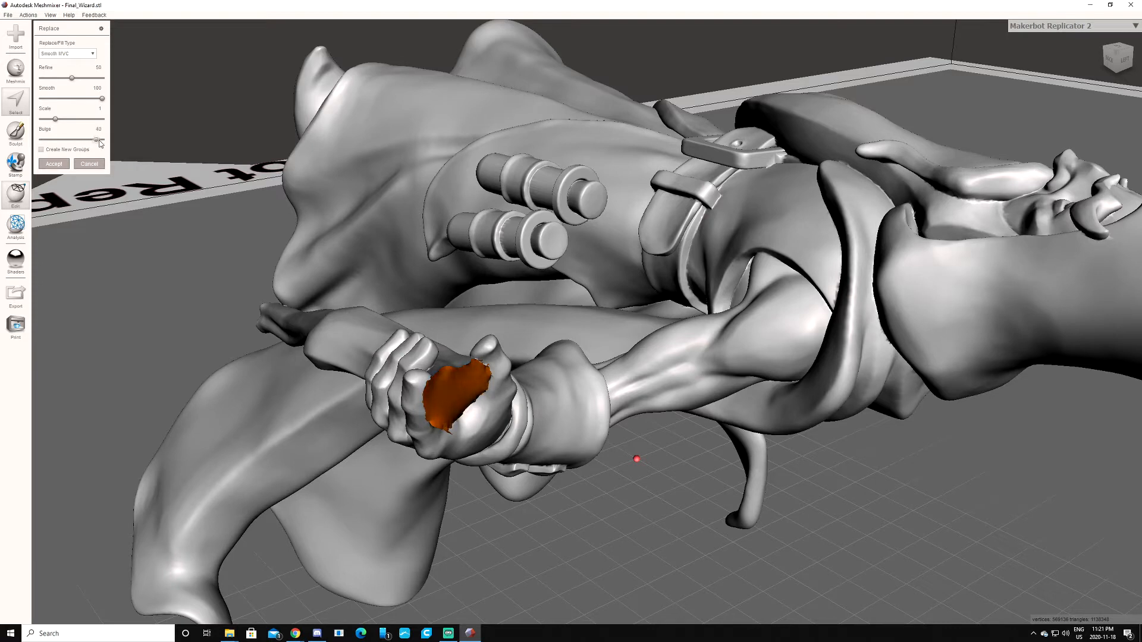
pyautogui.moveTo(83, 147)
pyautogui.mouseDown()
pyautogui.moveTo(43, 144)
pyautogui.moveTo(68, 144)
pyautogui.mouseUp()
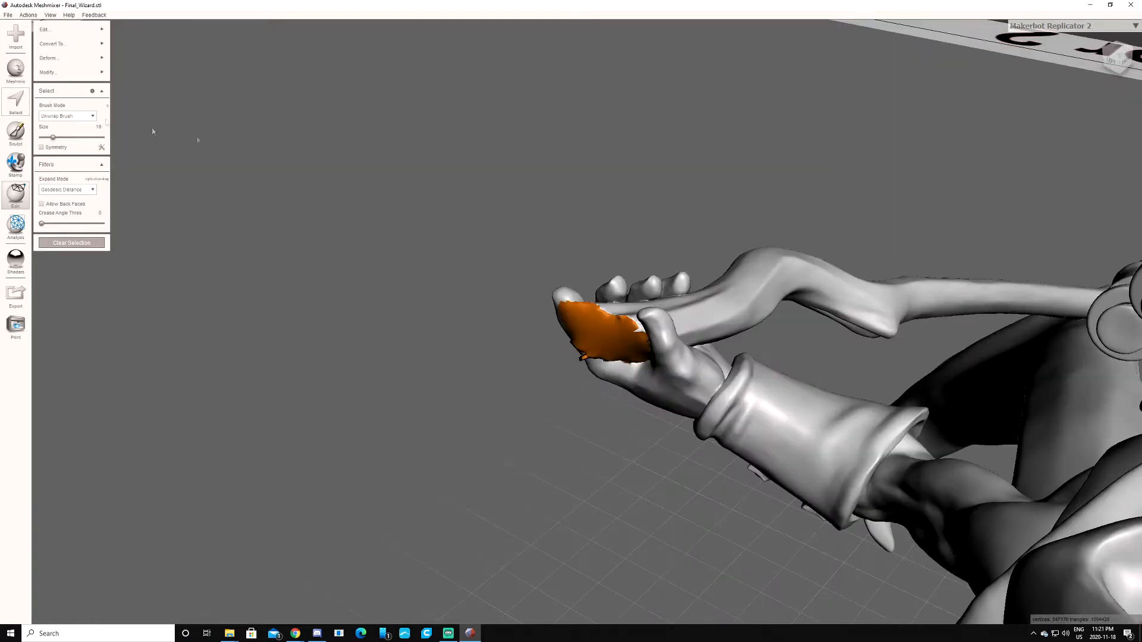
pyautogui.press('Escape')
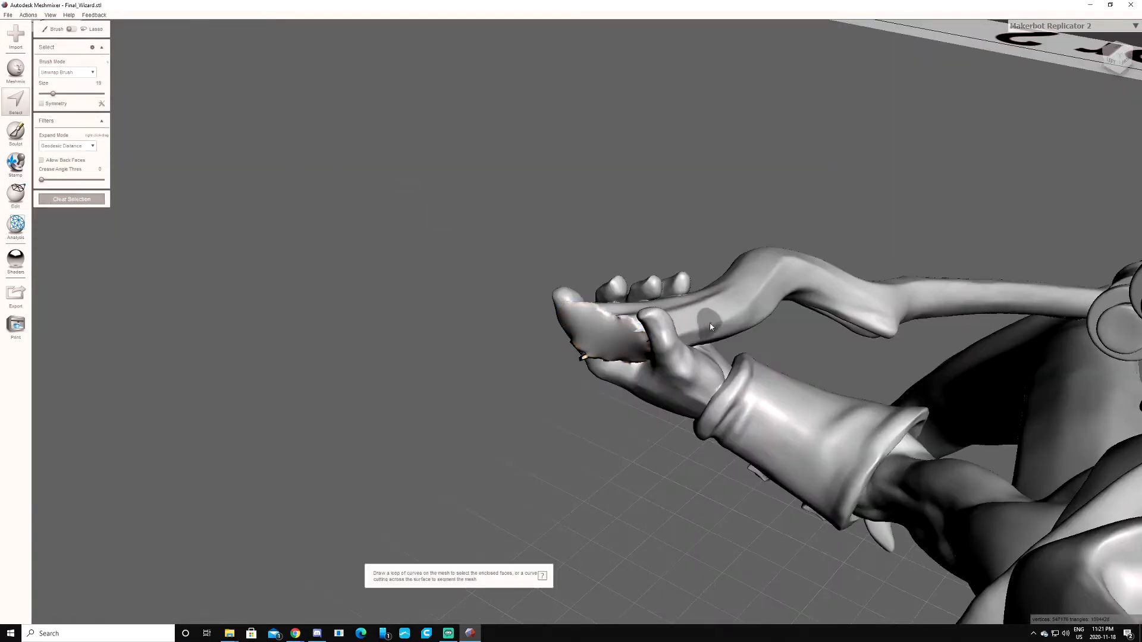
# - Brush-select the bent section of the staff just below the hand, working around its front and back sides
pyautogui.moveTo(731, 330)
pyautogui.mouseDown(button='right')
pyautogui.moveTo(535, 339)
pyautogui.moveTo(580, 390)
pyautogui.mouseUp(button='right')
pyautogui.moveTo(580, 390)
pyautogui.mouseDown()
pyautogui.moveTo(544, 343)
pyautogui.moveTo(554, 296)
pyautogui.moveTo(576, 425)
pyautogui.moveTo(711, 425)
pyautogui.moveTo(523, 250)
pyautogui.moveTo(475, 238)
pyautogui.moveTo(490, 246)
pyautogui.moveTo(379, 271)
pyautogui.moveTo(369, 235)
pyautogui.moveTo(439, 220)
pyautogui.mouseUp()
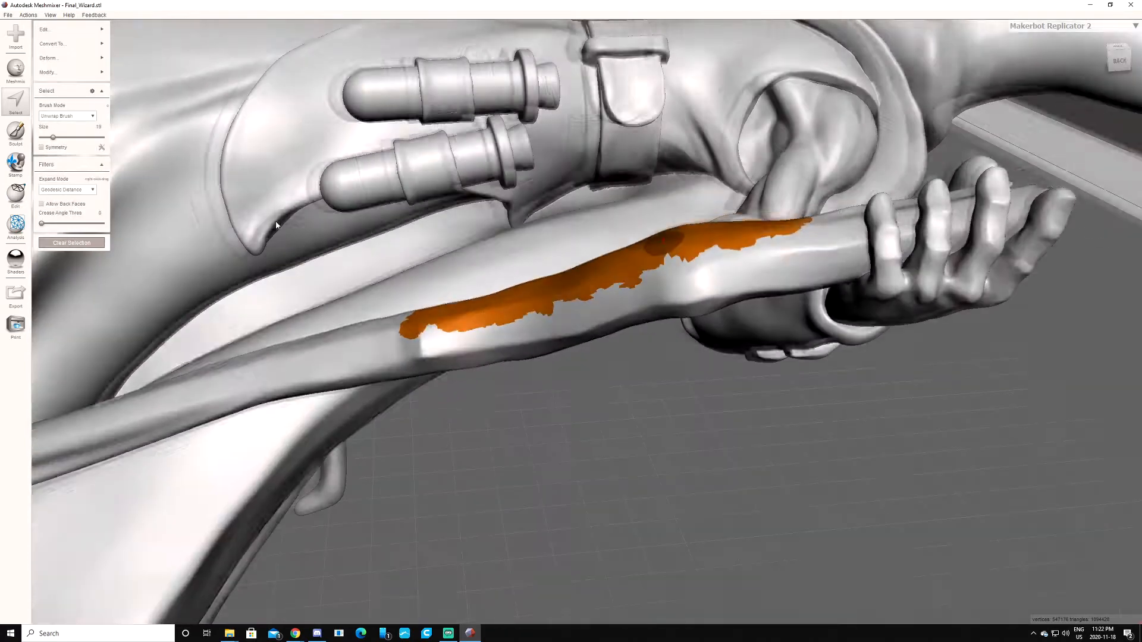
pyautogui.moveTo(797, 238)
pyautogui.mouseDown()
pyautogui.moveTo(655, 289)
pyautogui.moveTo(724, 304)
pyautogui.moveTo(658, 301)
pyautogui.mouseUp()
pyautogui.hotkey('ctrl', 'z')
pyautogui.moveTo(717, 280)
pyautogui.mouseDown()
pyautogui.moveTo(678, 304)
pyautogui.moveTo(748, 252)
pyautogui.moveTo(410, 334)
pyautogui.moveTo(524, 351)
pyautogui.moveTo(649, 322)
pyautogui.mouseUp()
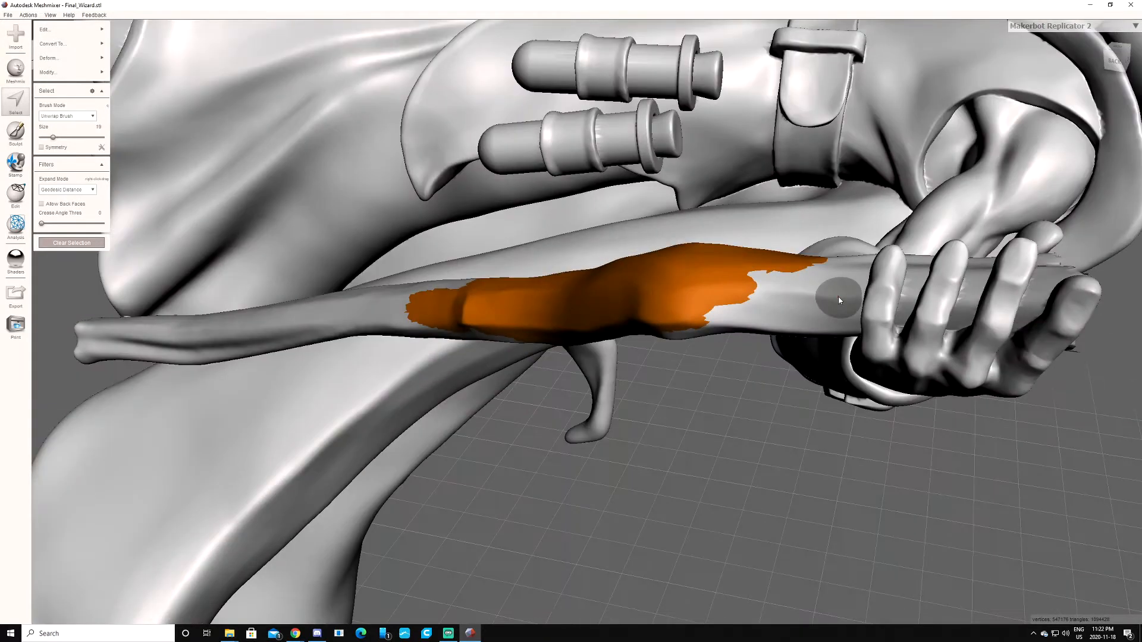
pyautogui.moveTo(842, 296)
pyautogui.mouseDown()
pyautogui.moveTo(809, 280)
pyautogui.moveTo(712, 316)
pyautogui.mouseUp()
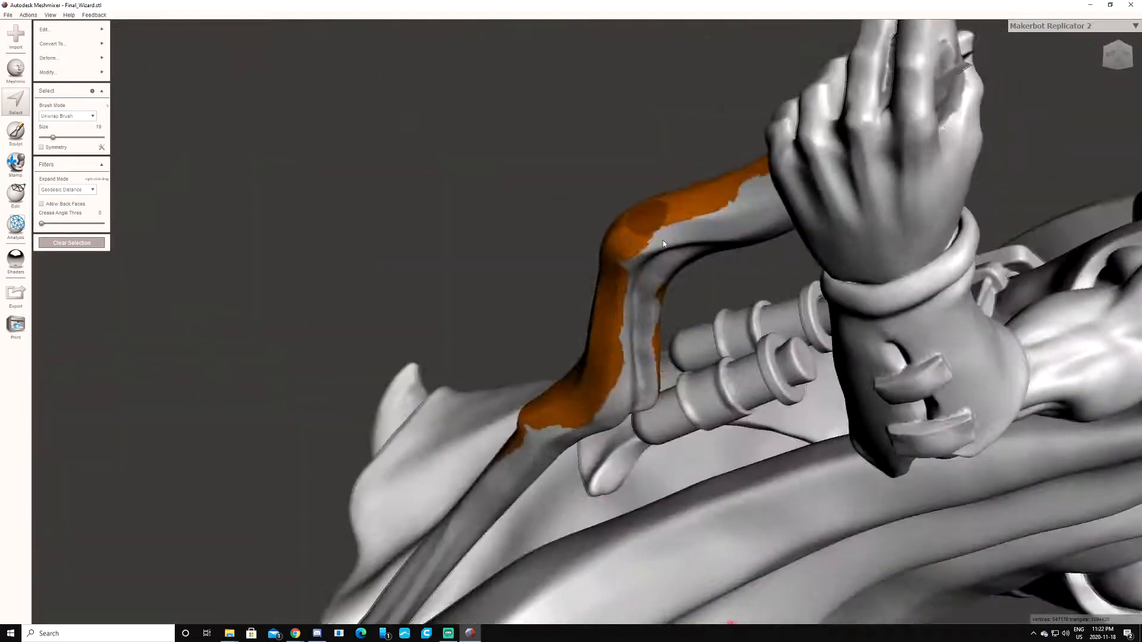
pyautogui.moveTo(666, 179)
pyautogui.mouseDown()
pyautogui.moveTo(708, 143)
pyautogui.moveTo(742, 205)
pyautogui.moveTo(690, 184)
pyautogui.mouseUp()
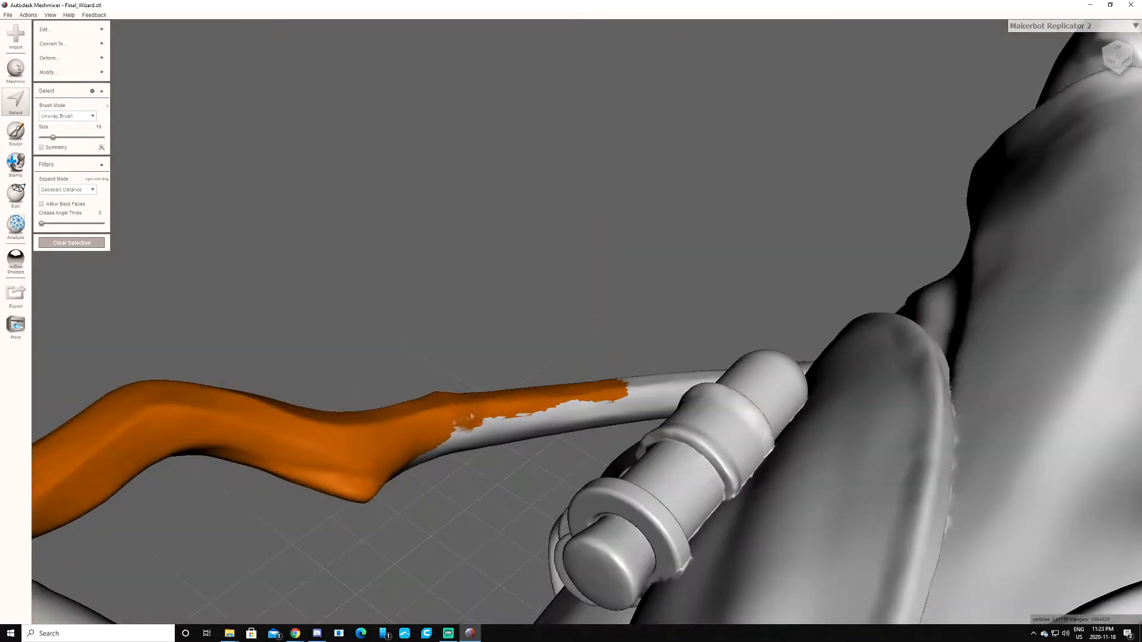
# - Extend the brush selection past the staff's lower bend onto the thinner shaft near the belt vials
pyautogui.moveTo(470, 416)
pyautogui.mouseDown()
pyautogui.moveTo(559, 419)
pyautogui.moveTo(441, 464)
pyautogui.mouseUp()
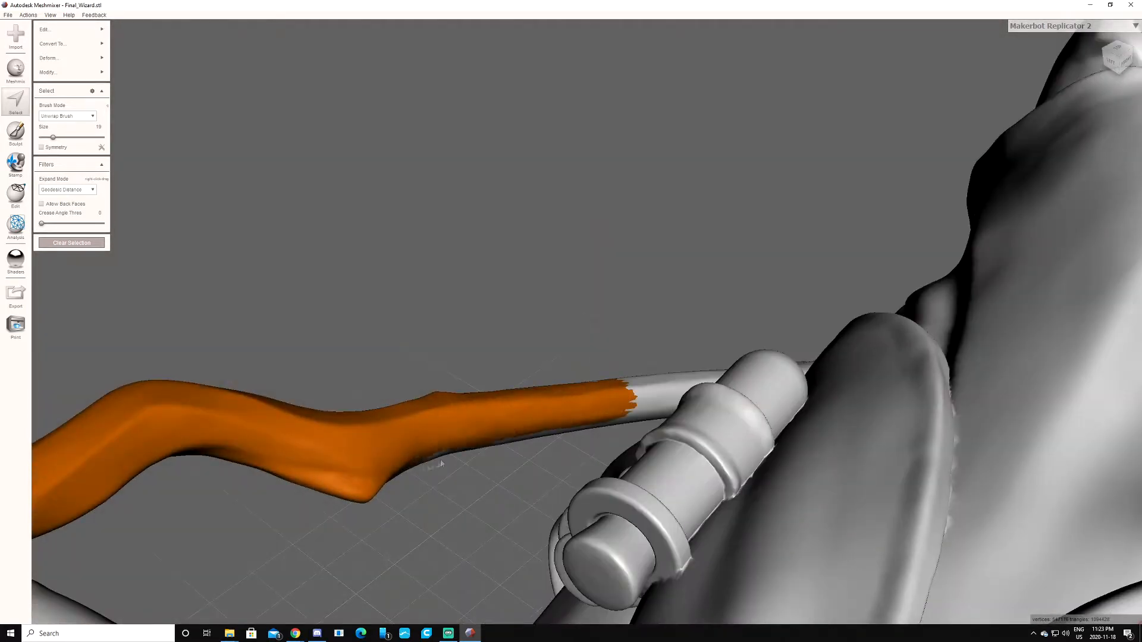
pyautogui.moveTo(612, 422); pyautogui.dragTo(618, 379)
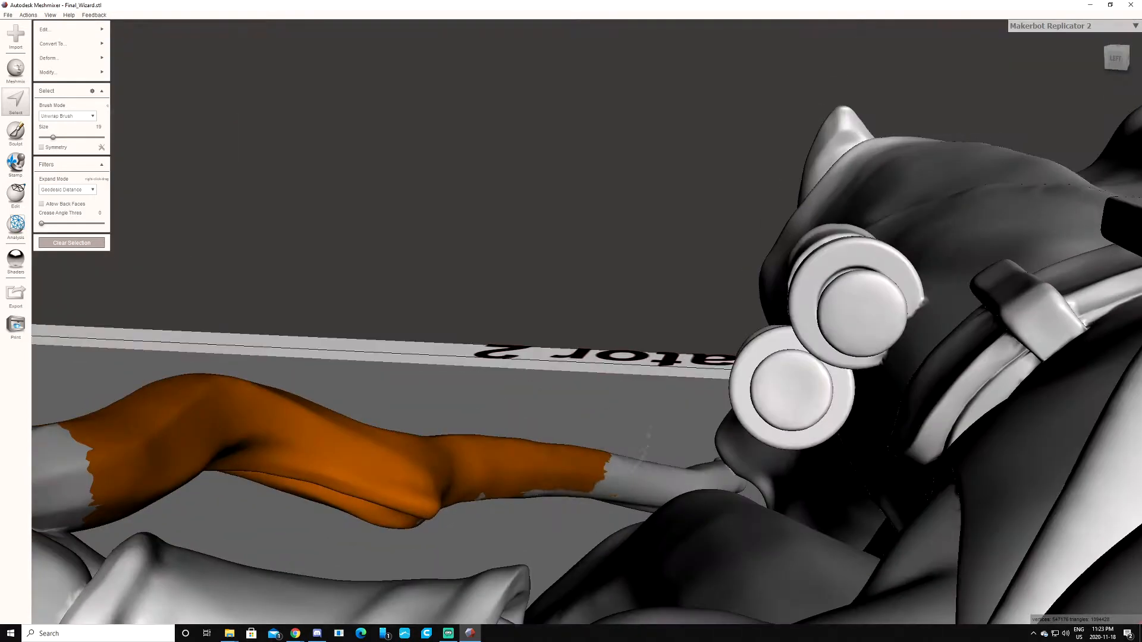
pyautogui.moveTo(619, 483); pyautogui.dragTo(455, 500)
pyautogui.moveTo(536, 476); pyautogui.dragTo(526, 472)
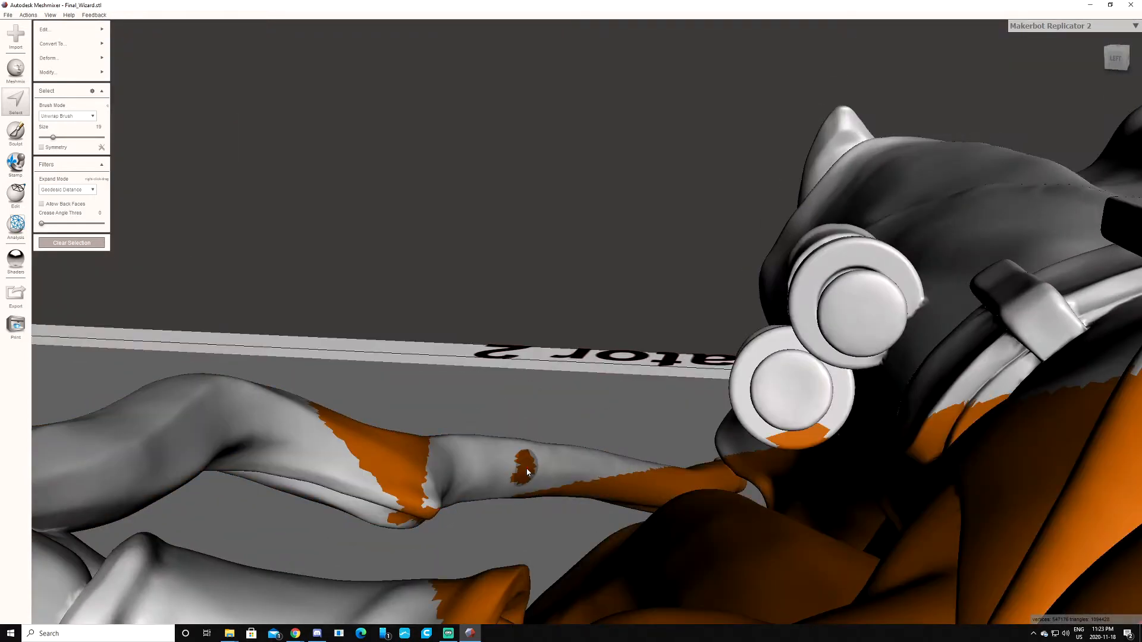
pyautogui.hotkey('ctrl', 'z')
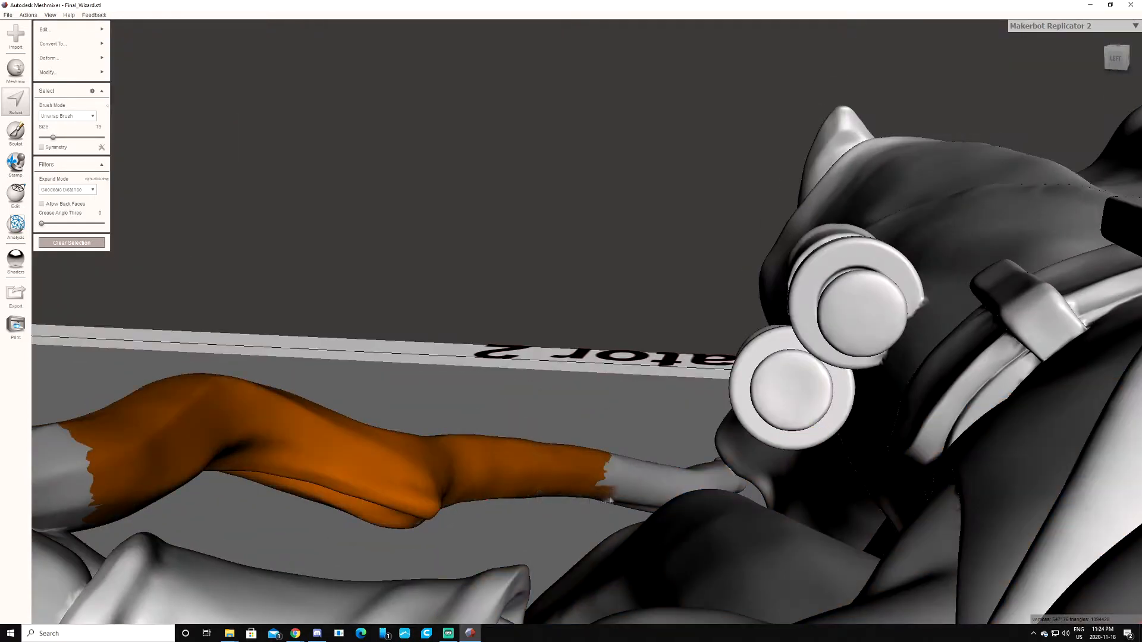
pyautogui.moveTo(643, 479); pyautogui.dragTo(579, 463)
# - Extend the selection along the lower shaft to the staff's tip, including its underside, and discard the selected faces
pyautogui.moveTo(654, 493); pyautogui.dragTo(688, 494, button='right')
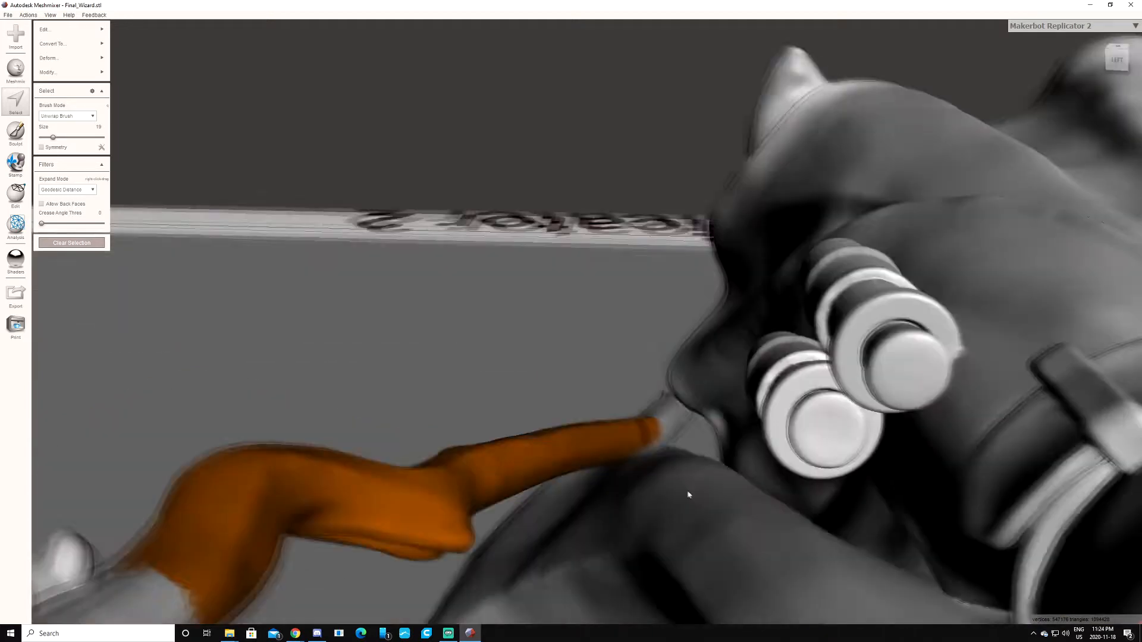
pyautogui.scroll(3, 599, 421)
pyautogui.moveTo(599, 421); pyautogui.dragTo(629, 427, button='right')
pyautogui.moveTo(629, 427); pyautogui.dragTo(620, 447)
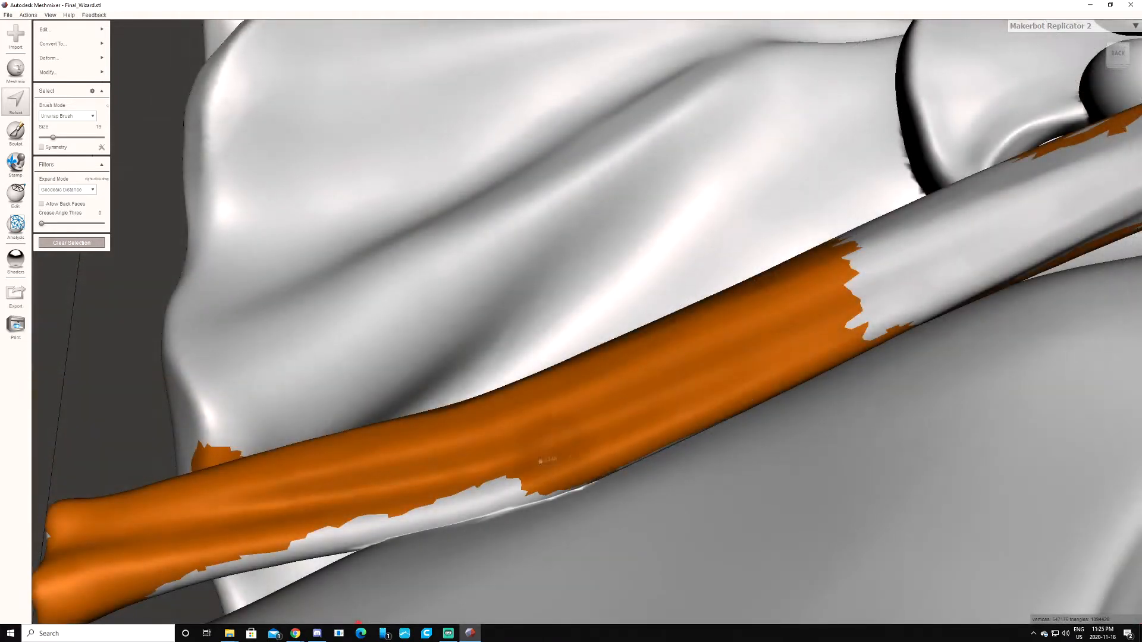
pyautogui.moveTo(541, 459); pyautogui.dragTo(204, 543)
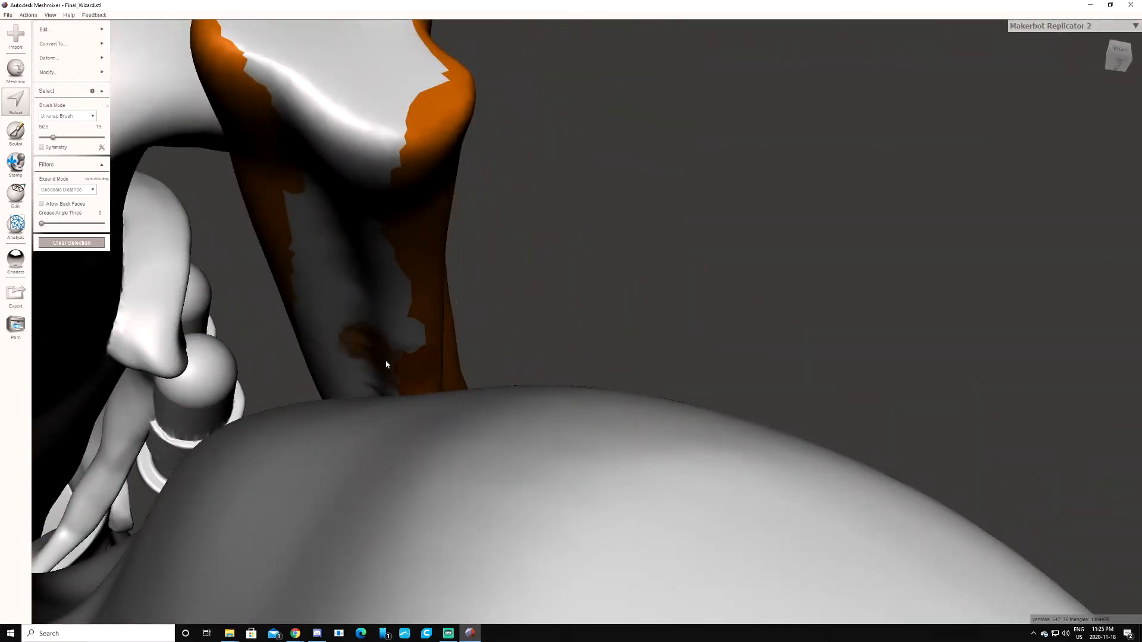
pyautogui.moveTo(382, 365)
pyautogui.mouseDown()
pyautogui.moveTo(400, 314)
pyautogui.moveTo(395, 132)
pyautogui.mouseUp()
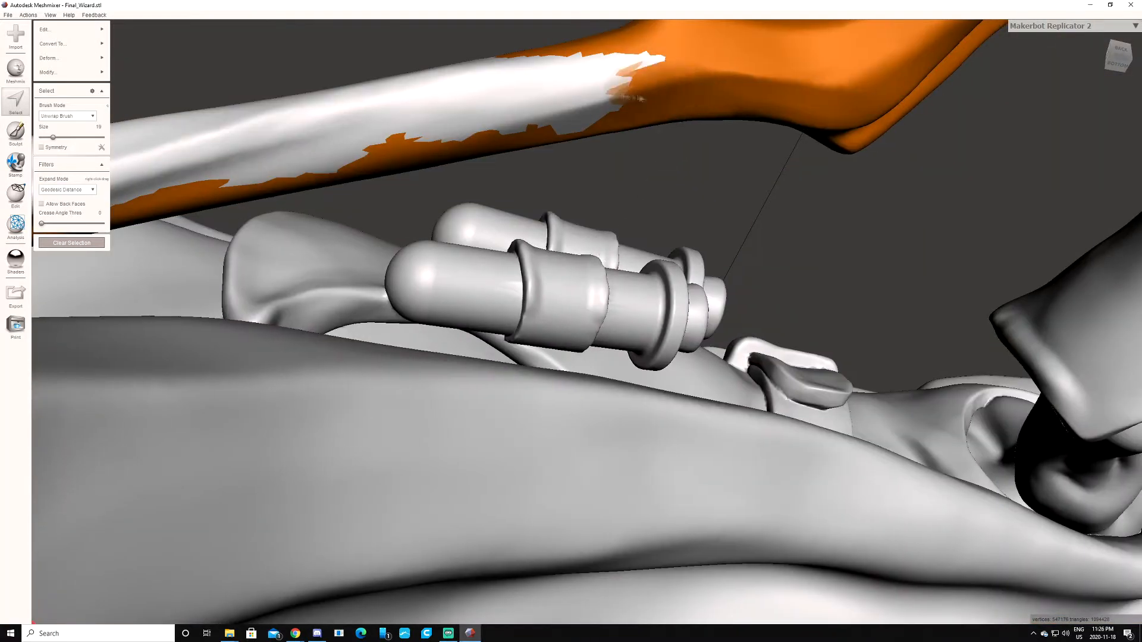
pyautogui.moveTo(624, 77)
pyautogui.mouseDown()
pyautogui.moveTo(452, 95)
pyautogui.moveTo(333, 156)
pyautogui.moveTo(238, 169)
pyautogui.mouseUp()
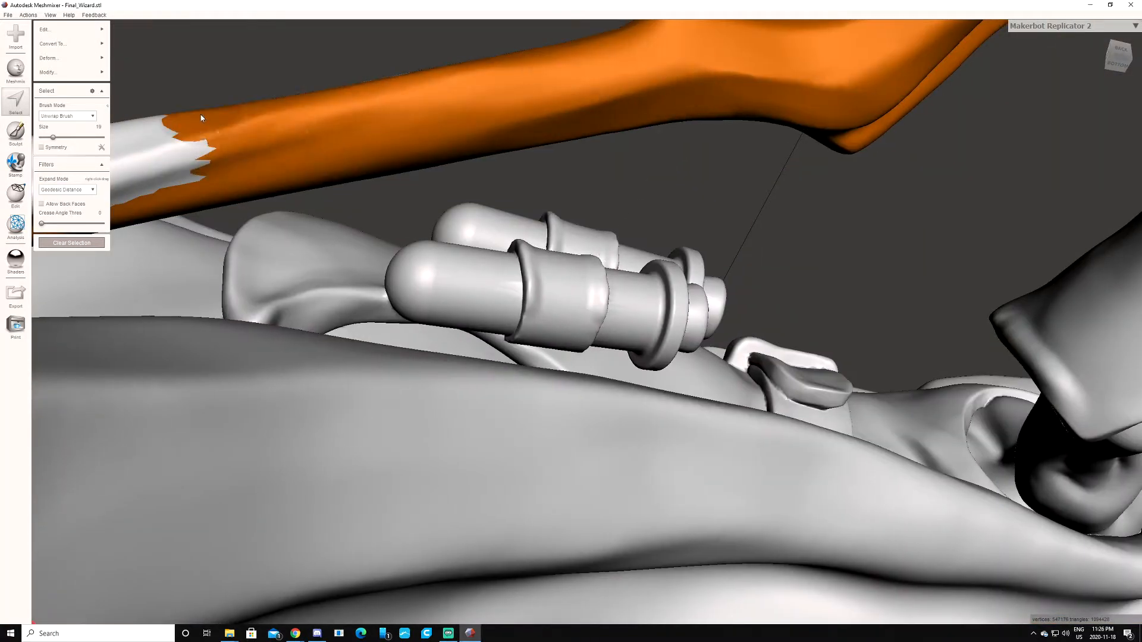
pyautogui.moveTo(238, 169); pyautogui.dragTo(167, 178)
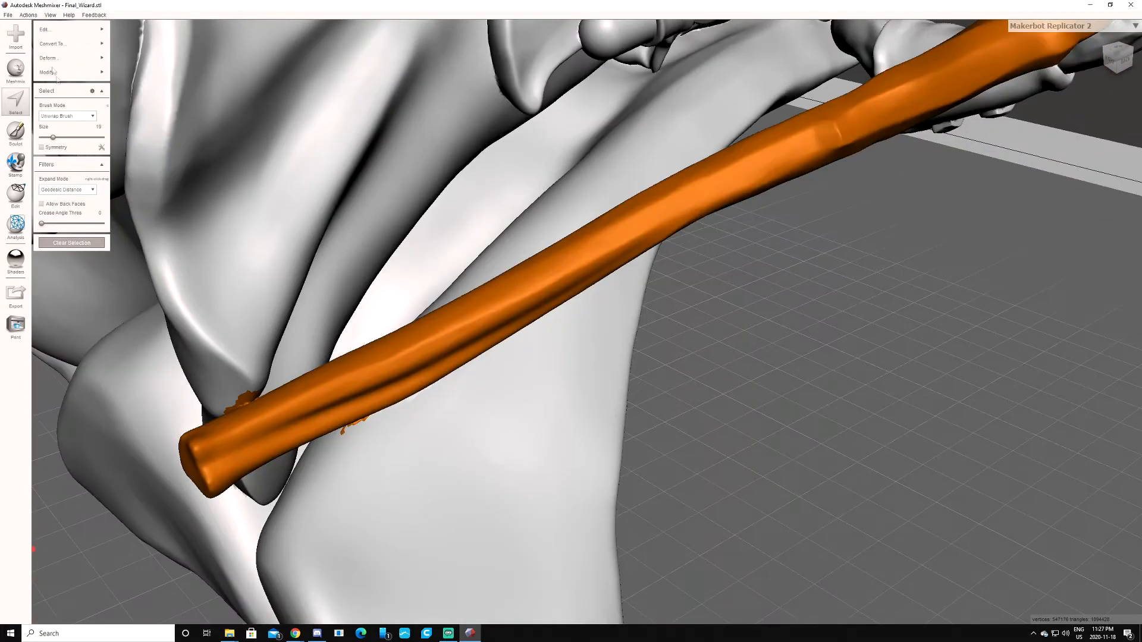
pyautogui.moveTo(71, 29)
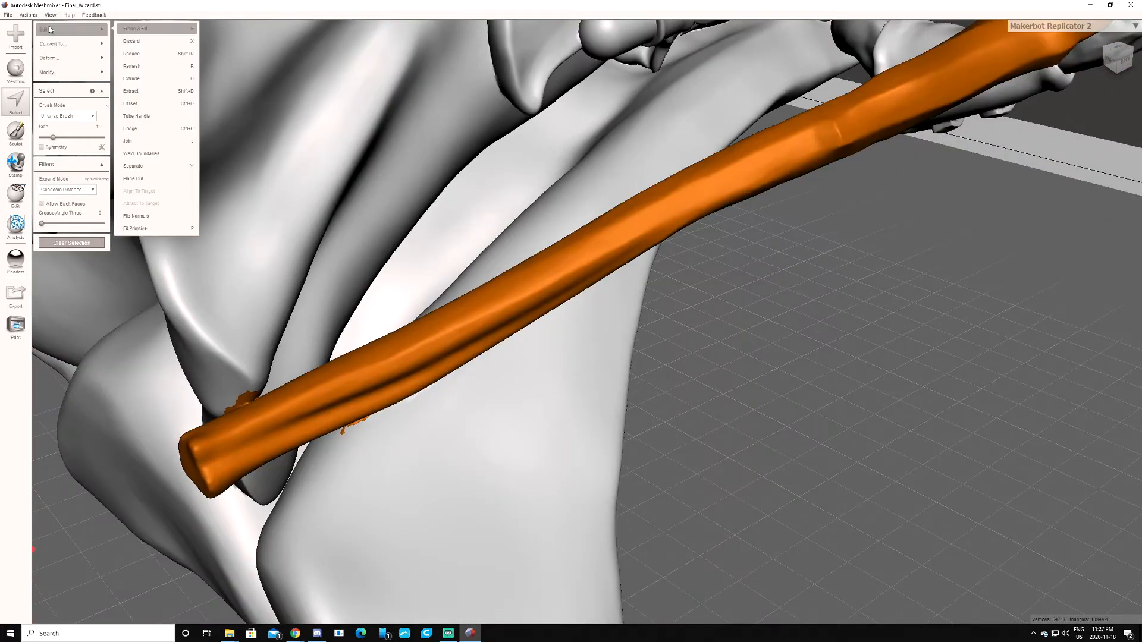
pyautogui.click(141, 41)
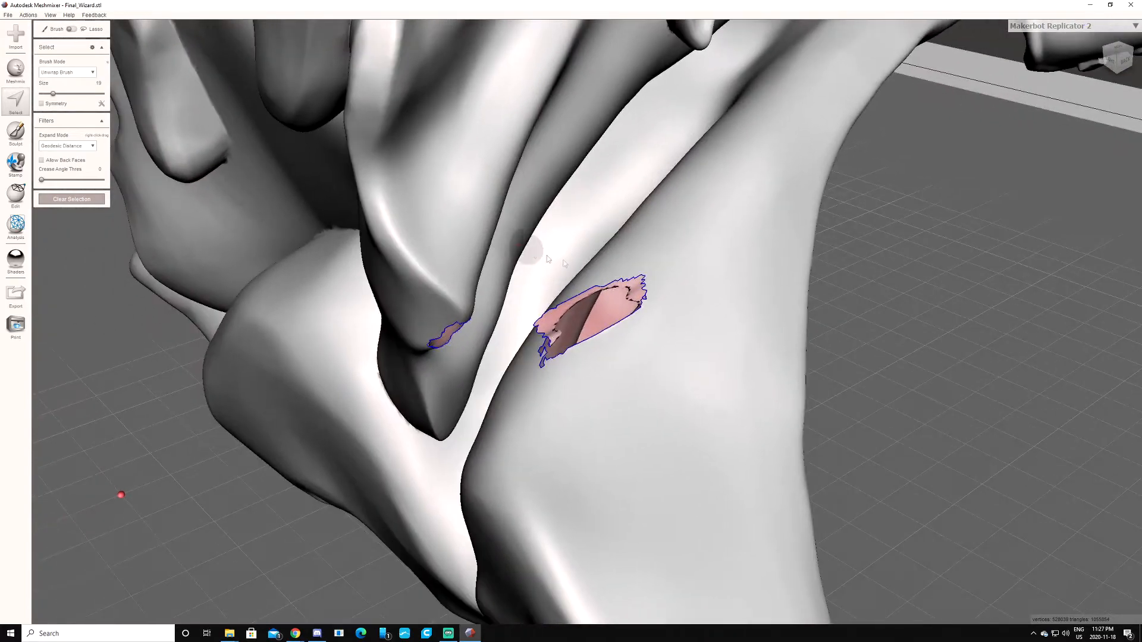
# - Brush-select the faces around the small hole at the pointed robe fold, fill it with the Smooth MVC type and adjusted bulge, and clear the selection
pyautogui.scroll(4, 625, 290)
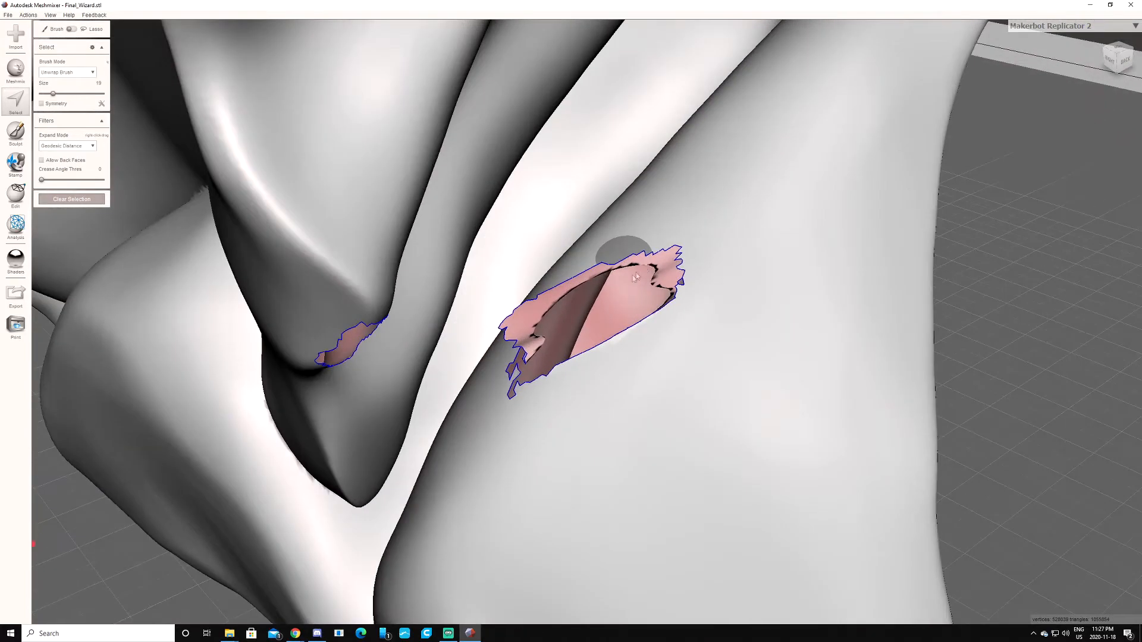
pyautogui.moveTo(455, 377); pyautogui.dragTo(434, 349, button='right')
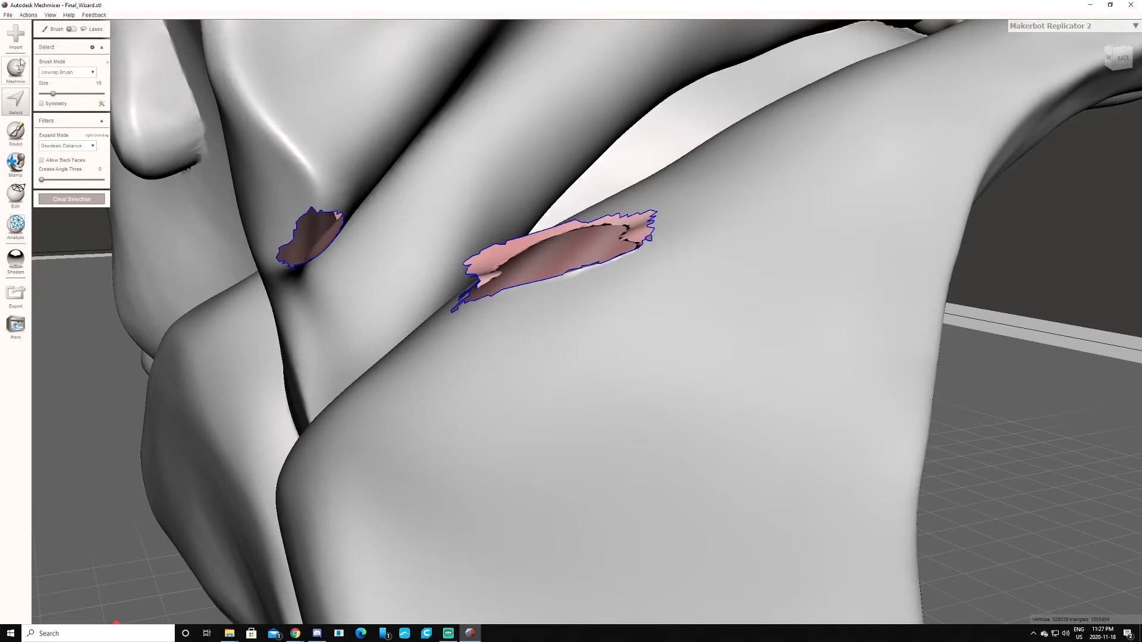
pyautogui.moveTo(338, 212)
pyautogui.mouseDown()
pyautogui.moveTo(320, 207)
pyautogui.moveTo(287, 240)
pyautogui.moveTo(327, 257)
pyautogui.moveTo(359, 225)
pyautogui.mouseUp()
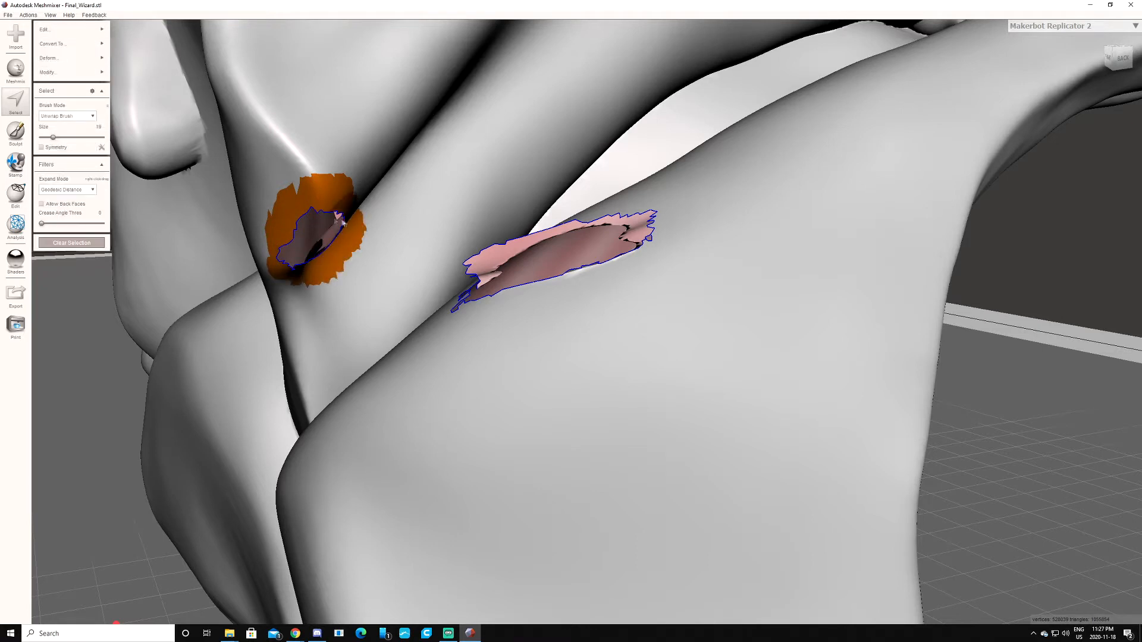
pyautogui.moveTo(69, 29)
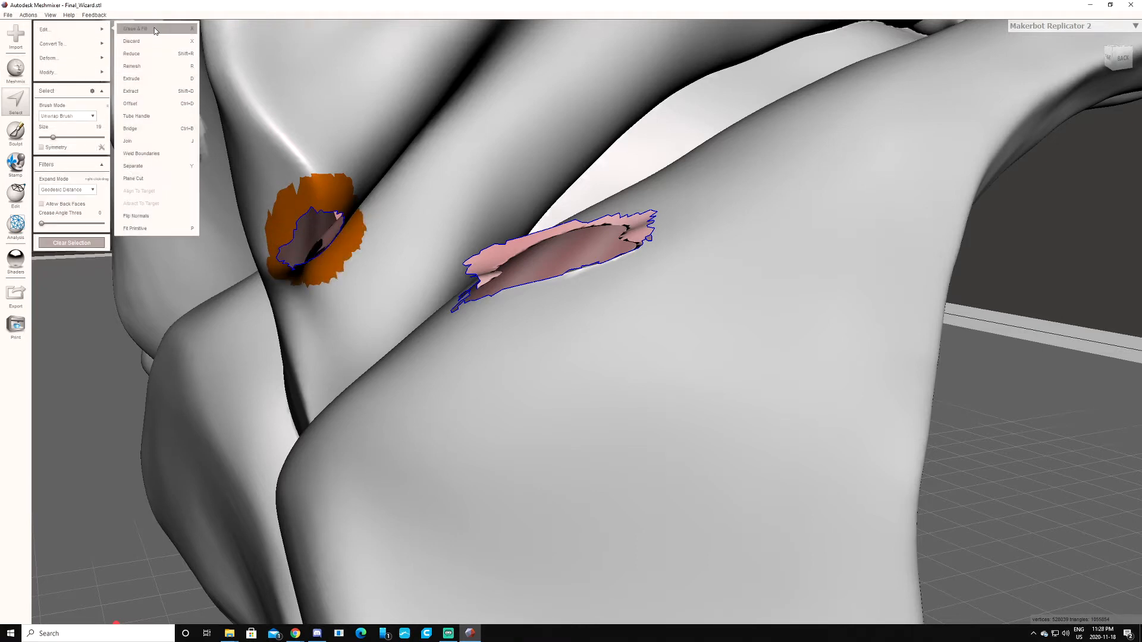
pyautogui.click(155, 28)
pyautogui.moveTo(255, 155)
pyautogui.mouseDown(button='right')
pyautogui.moveTo(334, 187)
pyautogui.moveTo(308, 165)
pyautogui.mouseUp(button='right')
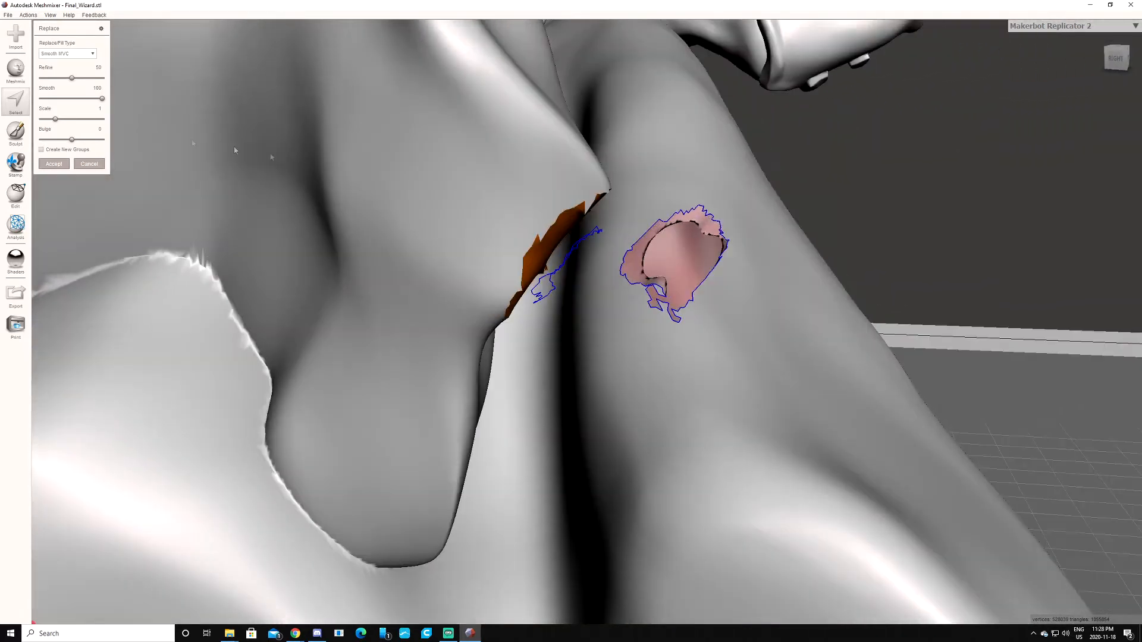
pyautogui.moveTo(72, 141)
pyautogui.mouseDown()
pyautogui.moveTo(93, 141)
pyautogui.moveTo(49, 141)
pyautogui.moveTo(81, 141)
pyautogui.mouseUp()
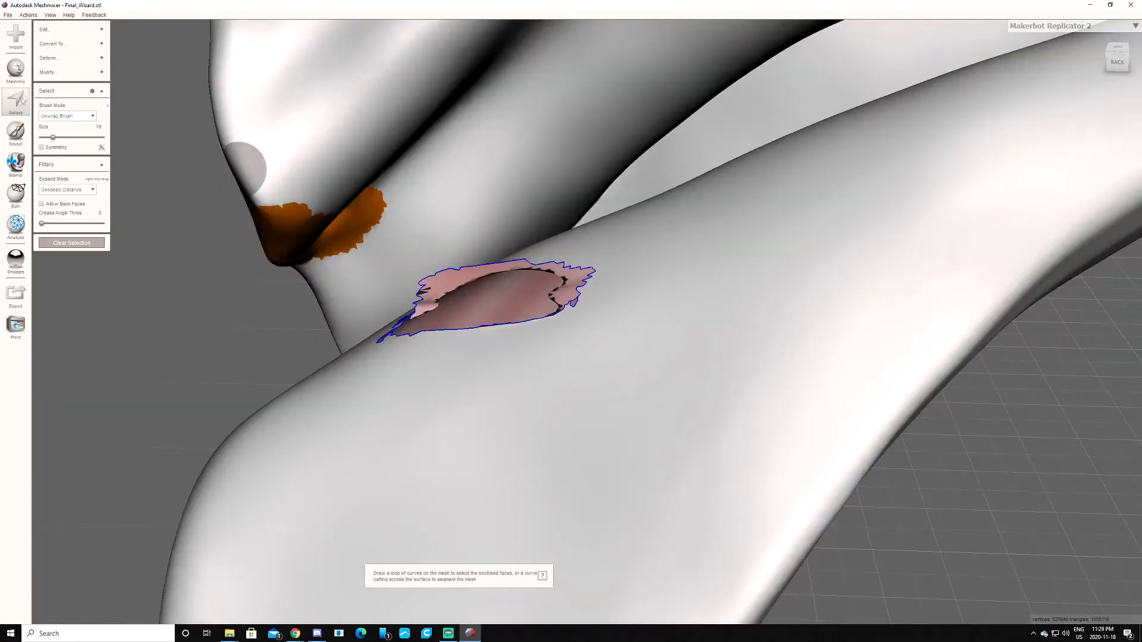
pyautogui.press('Escape')
# - Brush-select the full rim of faces around the larger hole on the neighbouring robe fold, including its hidden back side
pyautogui.moveTo(333, 324); pyautogui.dragTo(475, 341, button='right')
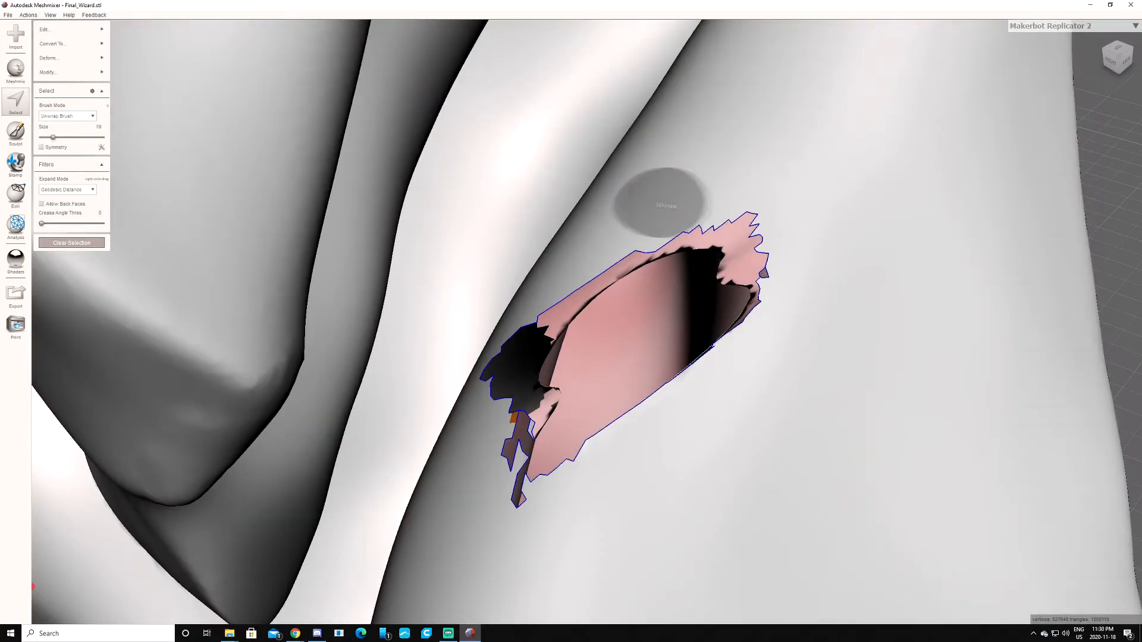
pyautogui.scroll(-1, 659, 202)
pyautogui.moveTo(741, 279)
pyautogui.mouseDown()
pyautogui.moveTo(539, 494)
pyautogui.moveTo(517, 363)
pyautogui.moveTo(751, 254)
pyautogui.moveTo(602, 430)
pyautogui.mouseUp()
pyautogui.moveTo(602, 431)
pyautogui.mouseDown(button='right')
pyautogui.moveTo(465, 315)
pyautogui.moveTo(469, 113)
pyautogui.moveTo(540, 154)
pyautogui.moveTo(511, 69)
pyautogui.moveTo(470, 64)
pyautogui.mouseUp(button='right')
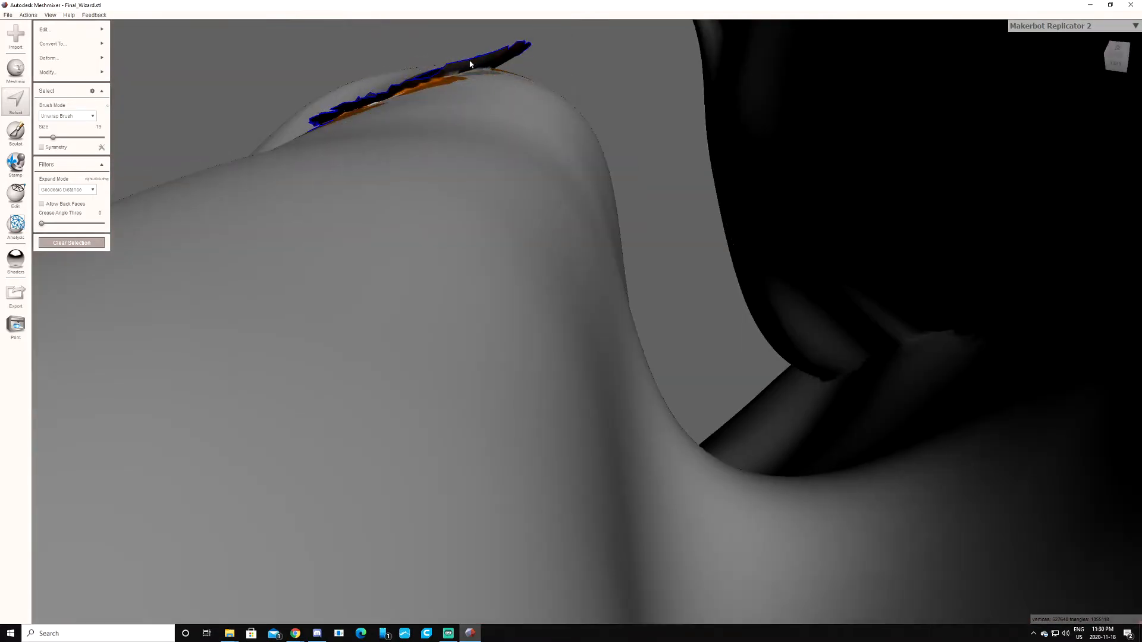
pyautogui.moveTo(374, 102); pyautogui.dragTo(625, 250, button='right')
pyautogui.scroll(-2, 543, 522)
pyautogui.keyDown('ctrl'); pyautogui.moveTo(543, 522); pyautogui.dragTo(547, 585); pyautogui.keyUp('ctrl')
pyautogui.scroll(-2, 594, 421)
pyautogui.keyDown('ctrl'); pyautogui.moveTo(600, 494); pyautogui.dragTo(553, 541); pyautogui.keyUp('ctrl')
# - Erase and fill the selected rim of the larger robe hole with the Smooth MVC type and clear the selection
pyautogui.click(70, 29)
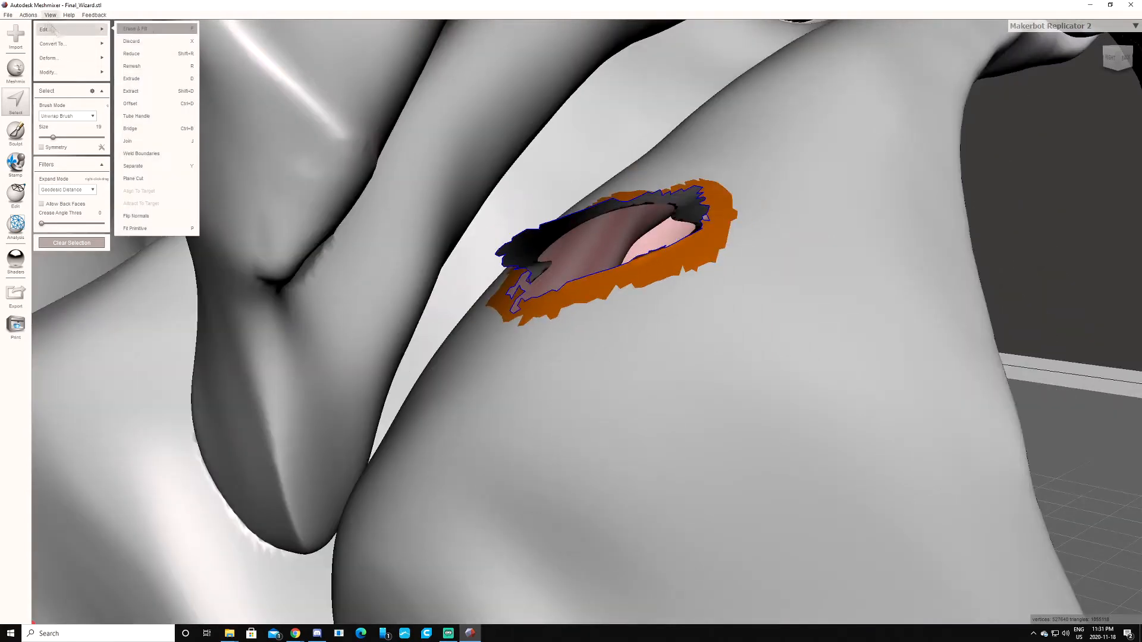
pyautogui.click(153, 29)
pyautogui.moveTo(677, 257); pyautogui.dragTo(600, 264, button='right')
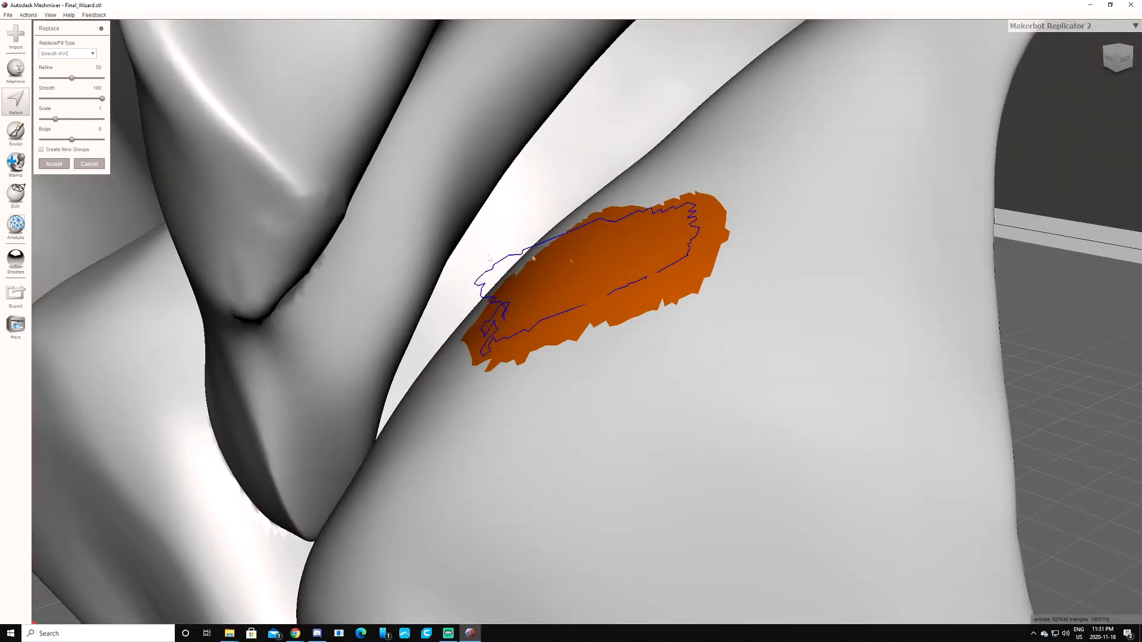
pyautogui.click(55, 164)
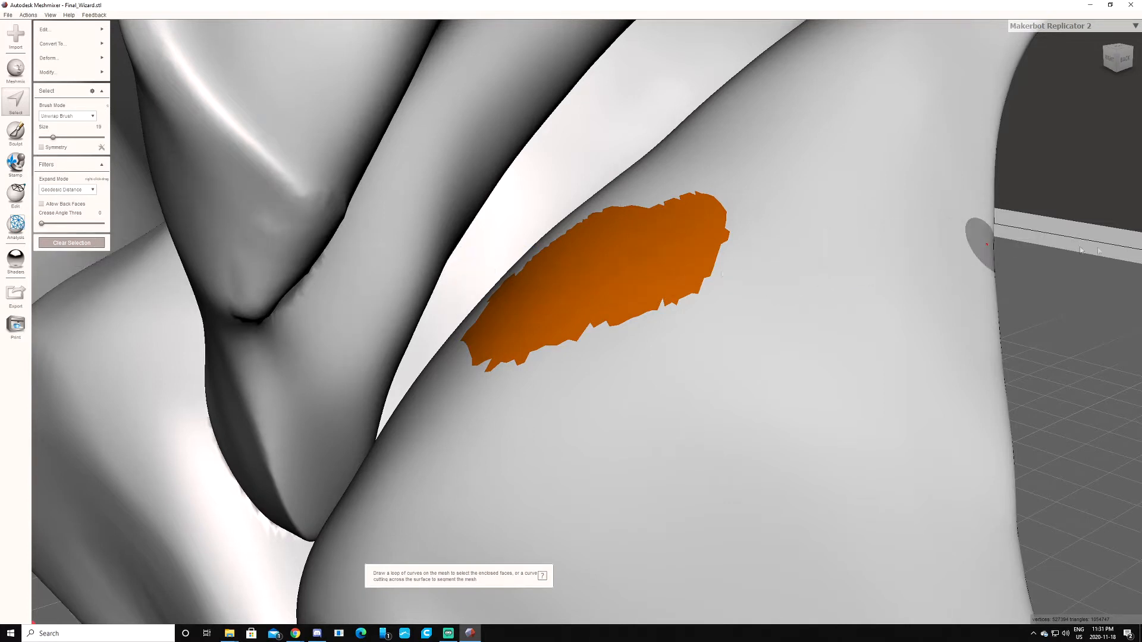
pyautogui.moveTo(1091, 290)
pyautogui.mouseDown()
pyautogui.moveTo(153, 153)
pyautogui.moveTo(734, 254)
pyautogui.moveTo(1093, 290)
pyautogui.mouseUp()
# - Import candycane.STL and append it to the wizard scene
pyautogui.moveTo(922, 279); pyautogui.dragTo(801, 246, button='right')
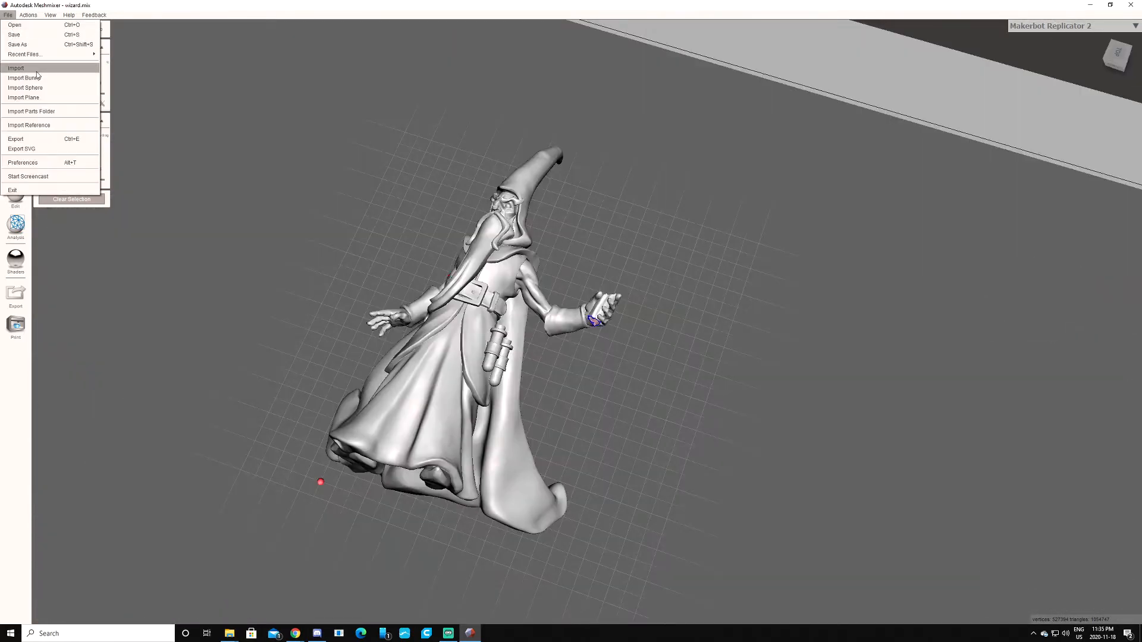
pyautogui.click(37, 77)
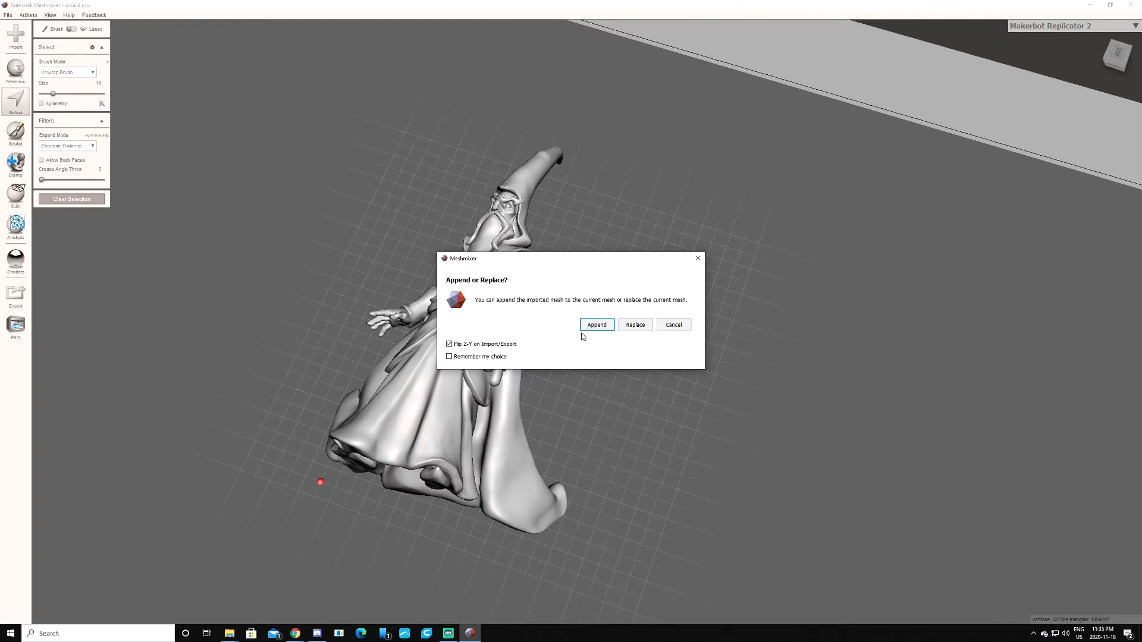
pyautogui.click(596, 325)
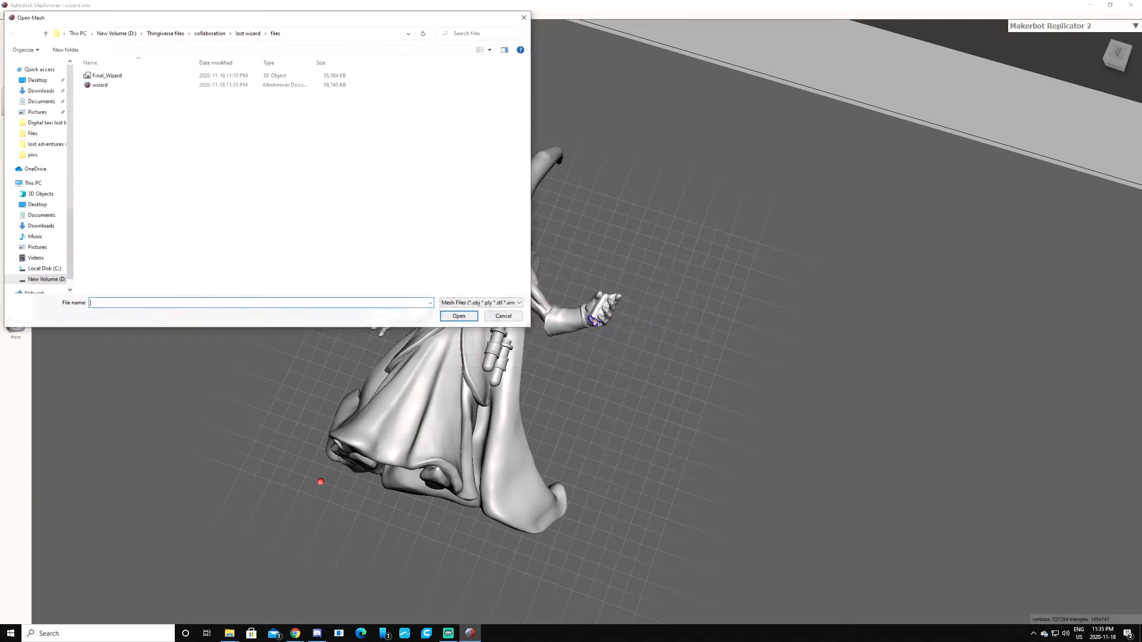
pyautogui.click(213, 33)
pyautogui.doubleClick(106, 76)
pyautogui.doubleClick(107, 75)
pyautogui.doubleClick(128, 76)
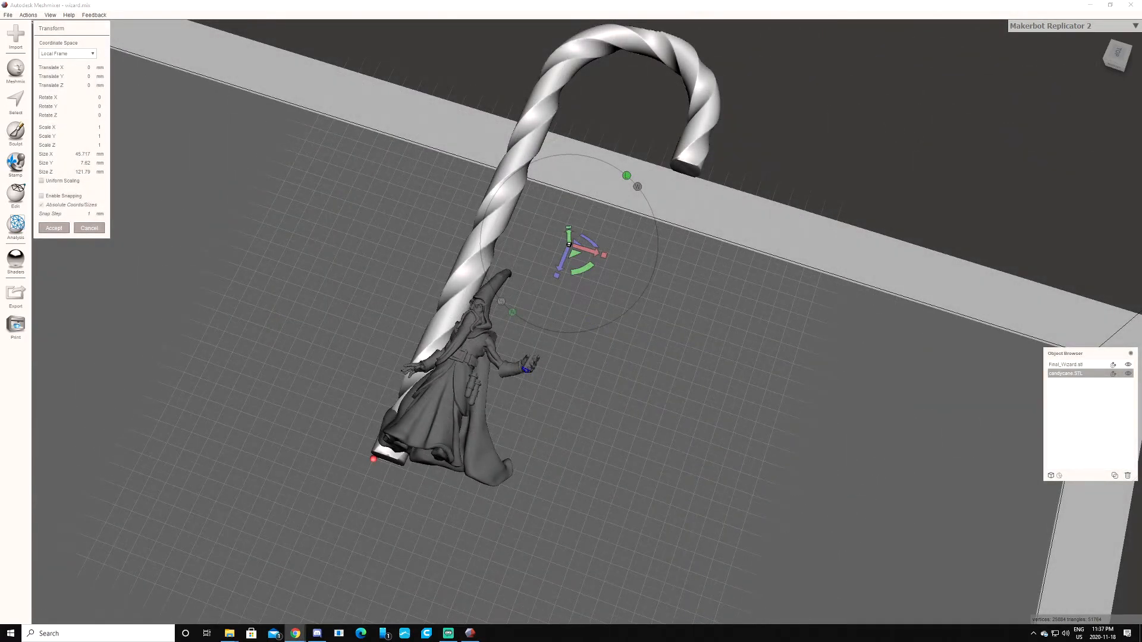
# - Scale the candy cane uniformly to about 0.325 and move it beside the wizard's staff-side hand
pyautogui.moveTo(570, 244); pyautogui.dragTo(621, 430)
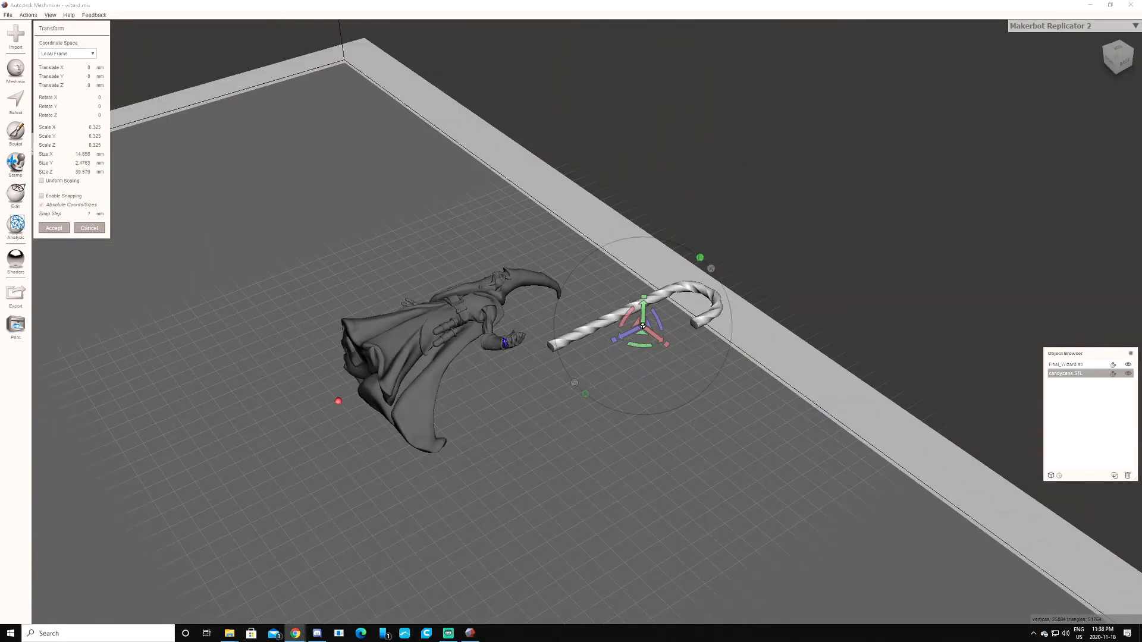
pyautogui.moveTo(735, 262); pyautogui.dragTo(684, 302, button='right')
pyautogui.moveTo(681, 365); pyautogui.dragTo(534, 419)
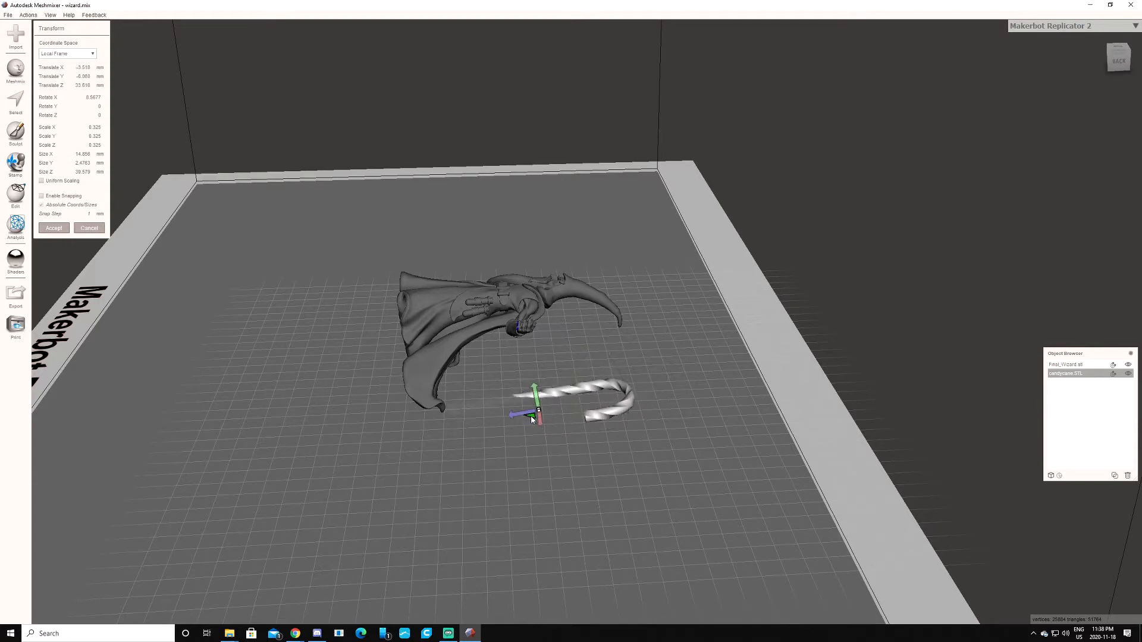
pyautogui.scroll(2, 473, 381)
pyautogui.moveTo(473, 380); pyautogui.dragTo(586, 387, button='right')
# - Move the candy cane into the wizard's open hand and reduce its uniform scale to about 0.29
pyautogui.moveTo(487, 465); pyautogui.dragTo(522, 354)
pyautogui.moveTo(522, 354); pyautogui.dragTo(434, 357, button='right')
pyautogui.moveTo(425, 357); pyautogui.dragTo(429, 361)
pyautogui.moveTo(426, 359); pyautogui.dragTo(548, 443, button='right')
pyautogui.moveTo(553, 450)
pyautogui.mouseDown()
pyautogui.moveTo(564, 461)
pyautogui.moveTo(524, 445)
pyautogui.moveTo(551, 433)
pyautogui.mouseUp()
pyautogui.moveTo(548, 404); pyautogui.dragTo(557, 440, button='right')
pyautogui.scroll(4, 523, 43)
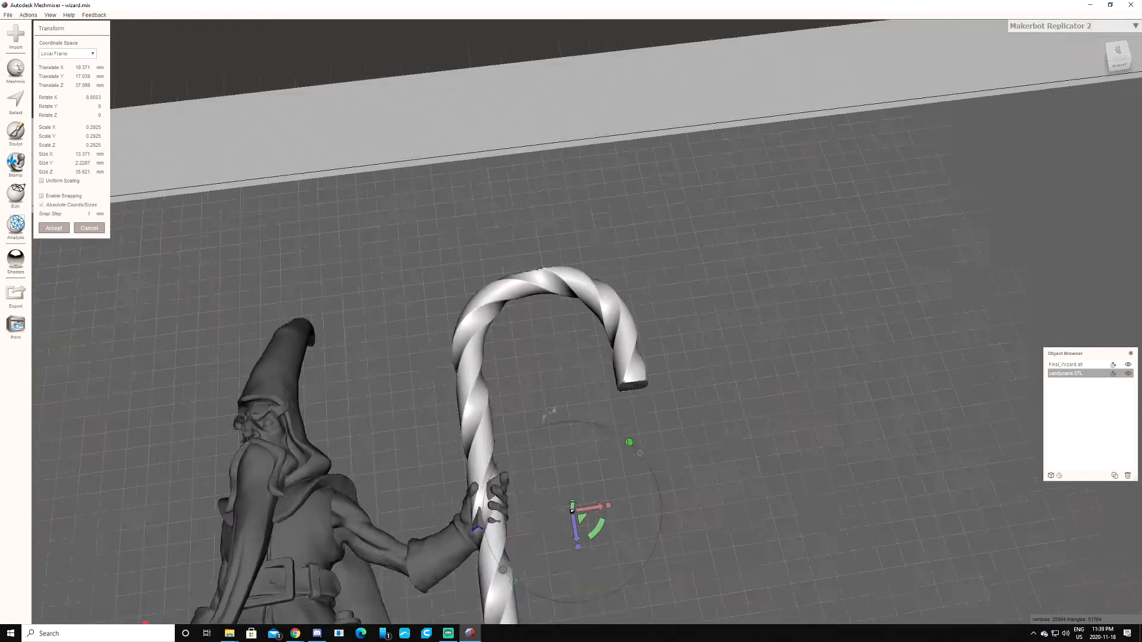
# - Tilt the candy cane about 9° around X, -7° around Y and 2° around Z, and shift it to sit between palm and fingers
pyautogui.moveTo(506, 536); pyautogui.dragTo(598, 232, button='middle')
pyautogui.moveTo(598, 232); pyautogui.dragTo(510, 163, button='right')
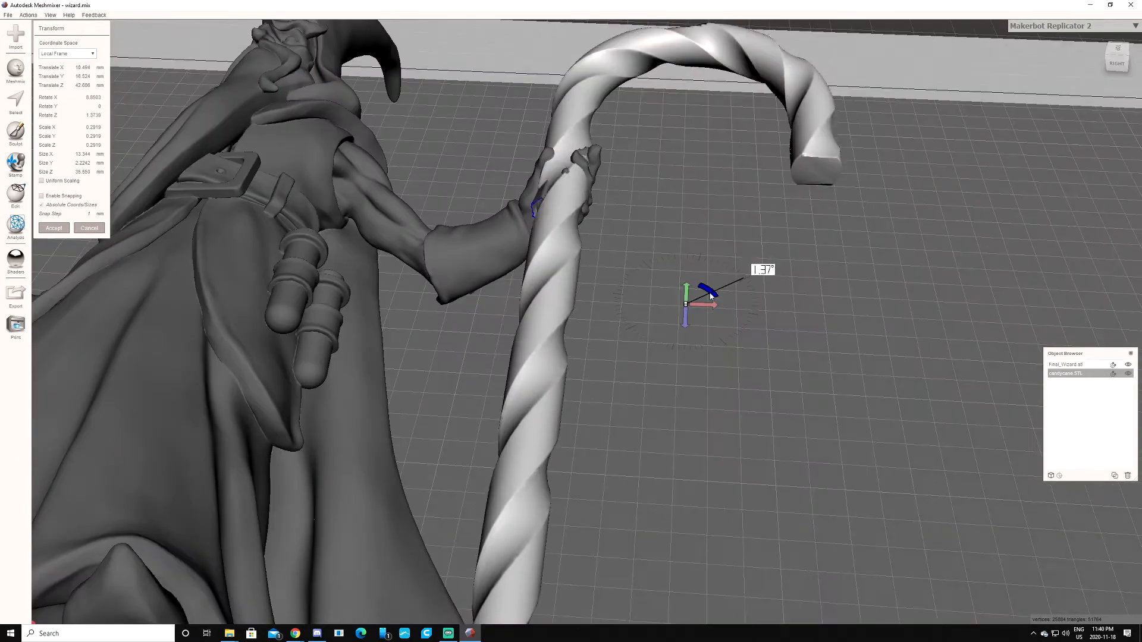
pyautogui.moveTo(706, 296); pyautogui.dragTo(707, 325)
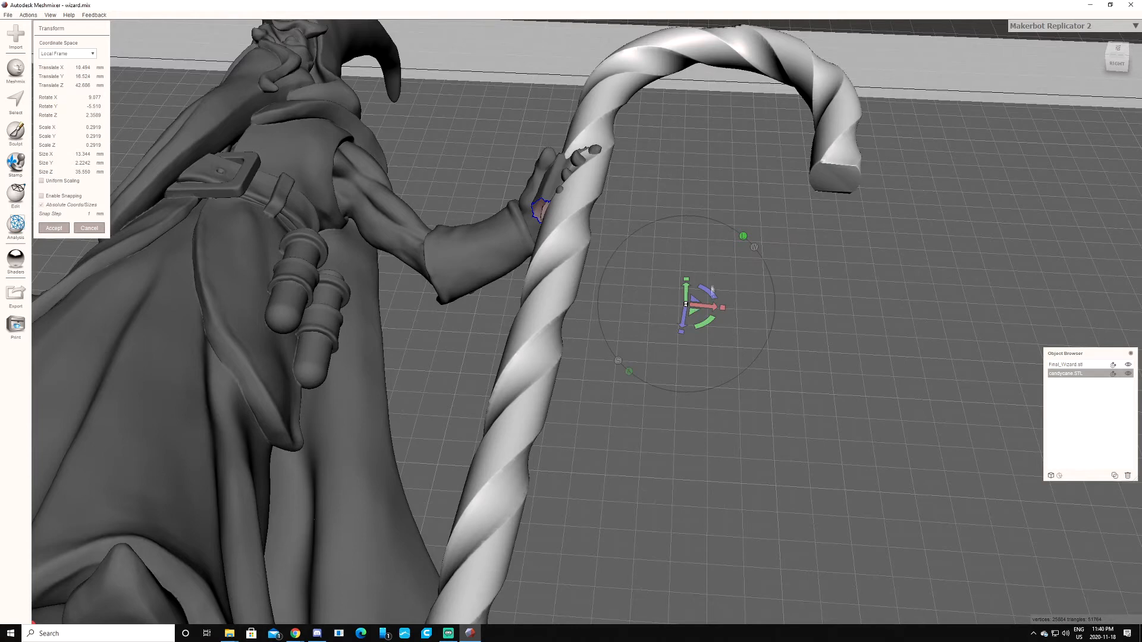
pyautogui.moveTo(693, 300); pyautogui.dragTo(673, 301)
pyautogui.moveTo(608, 278); pyautogui.dragTo(625, 252, button='right')
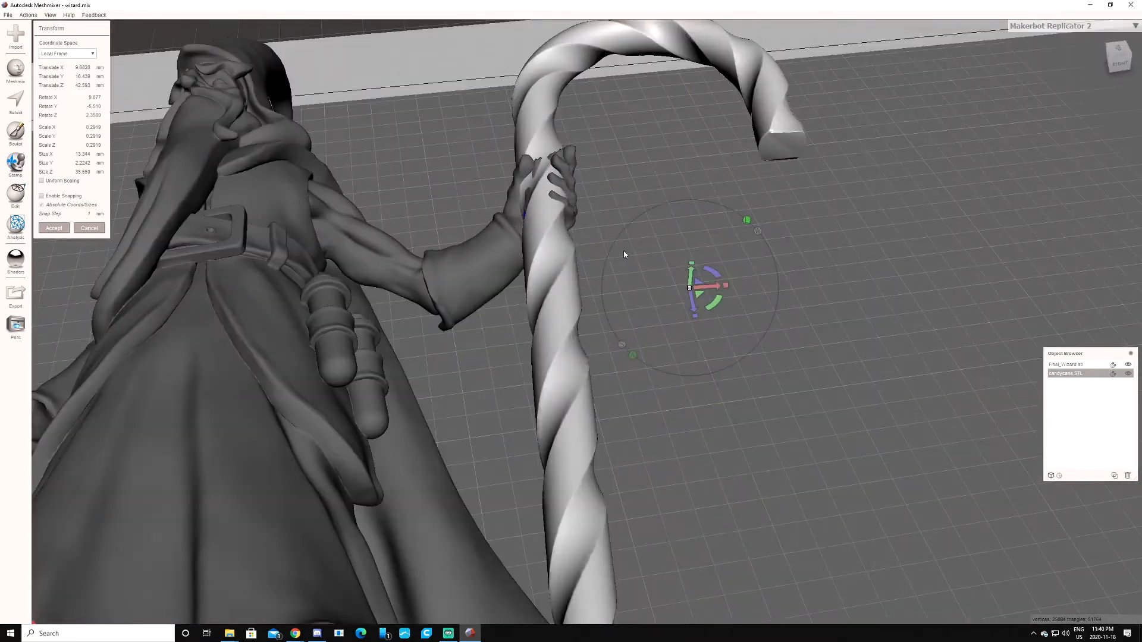
pyautogui.moveTo(717, 304); pyautogui.dragTo(695, 295)
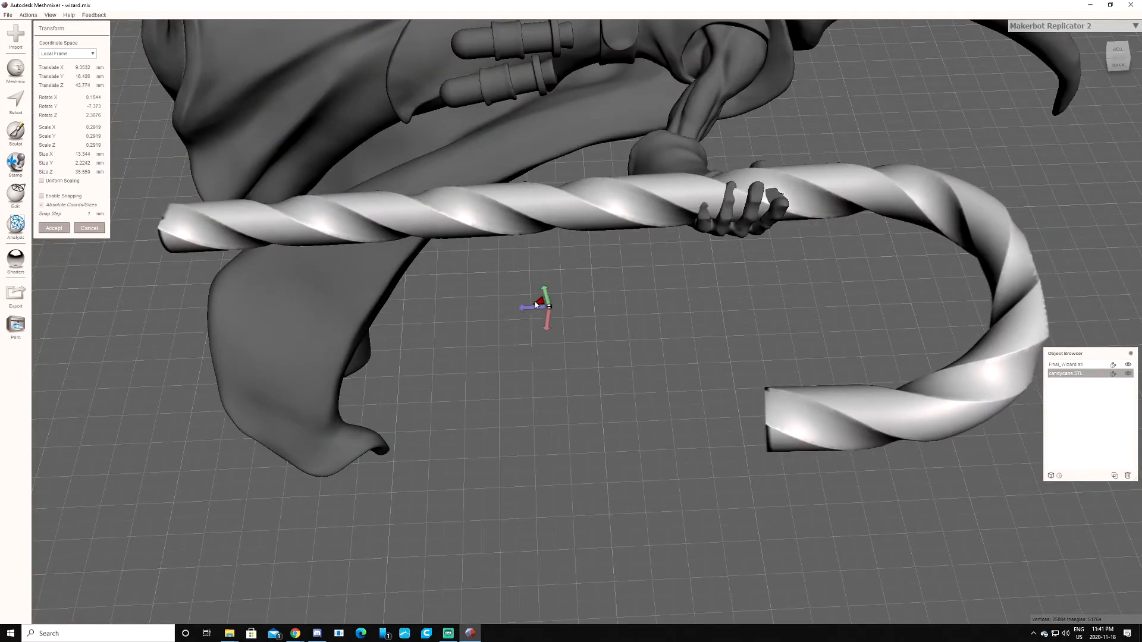
pyautogui.moveTo(526, 301); pyautogui.dragTo(512, 303)
pyautogui.moveTo(511, 303); pyautogui.dragTo(578, 310, button='right')
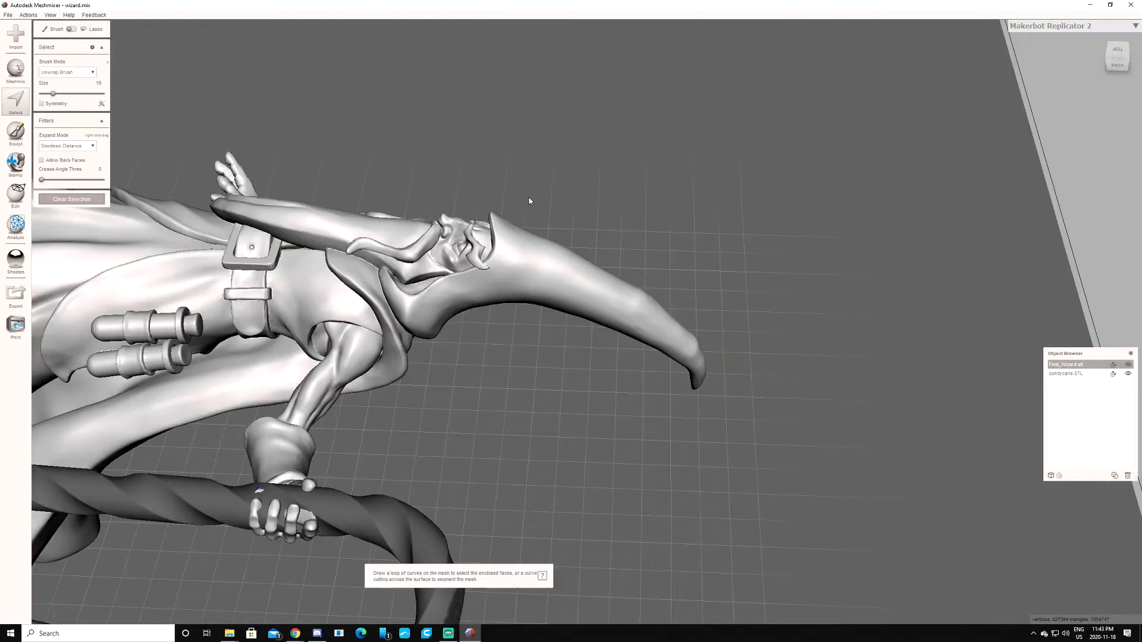
# - Select the pointed part of the wizard's hat, erase and fill it with the Smooth MVC type, and clear the selection
pyautogui.moveTo(517, 198); pyautogui.dragTo(533, 319)
pyautogui.moveTo(62, 31)
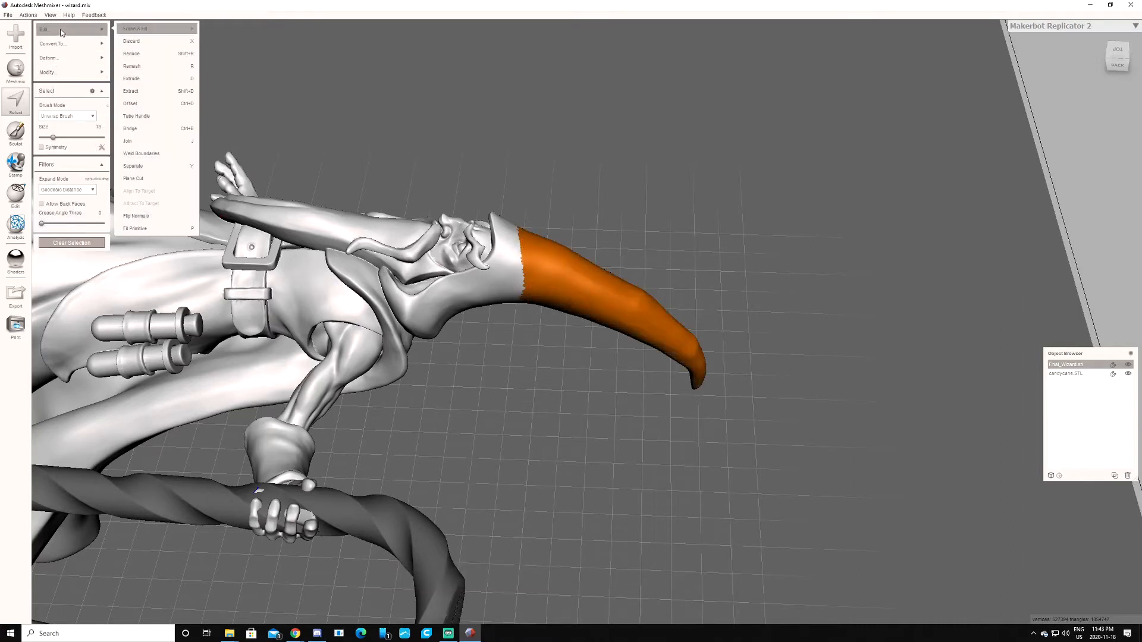
pyautogui.click(134, 31)
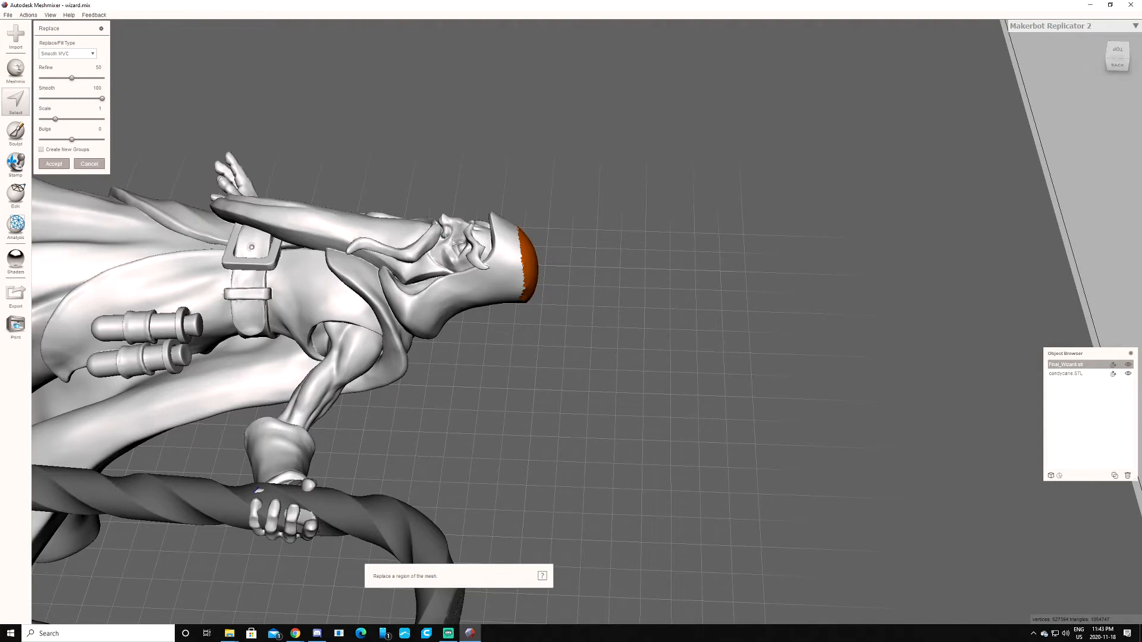
pyautogui.moveTo(524, 206); pyautogui.dragTo(545, 167, button='right')
pyautogui.click(62, 160)
pyautogui.moveTo(357, 262); pyautogui.dragTo(271, 213, button='right')
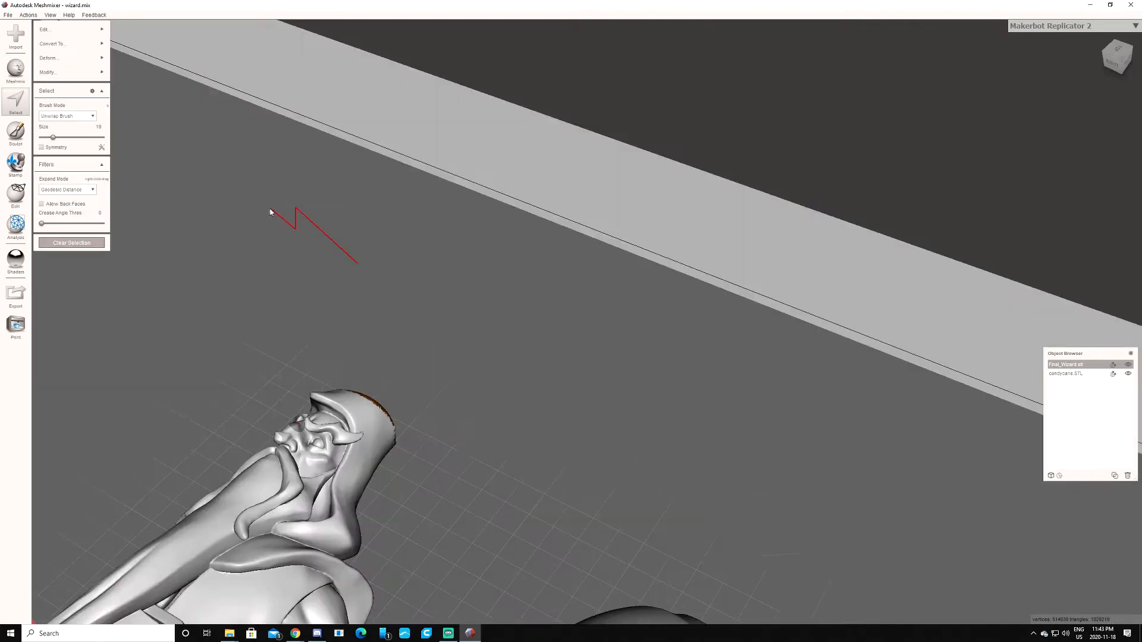
pyautogui.press('Escape')
# - Import the Santa_Hat_no_support model and append it to the wizard scene
pyautogui.moveTo(262, 281); pyautogui.dragTo(219, 193, button='right')
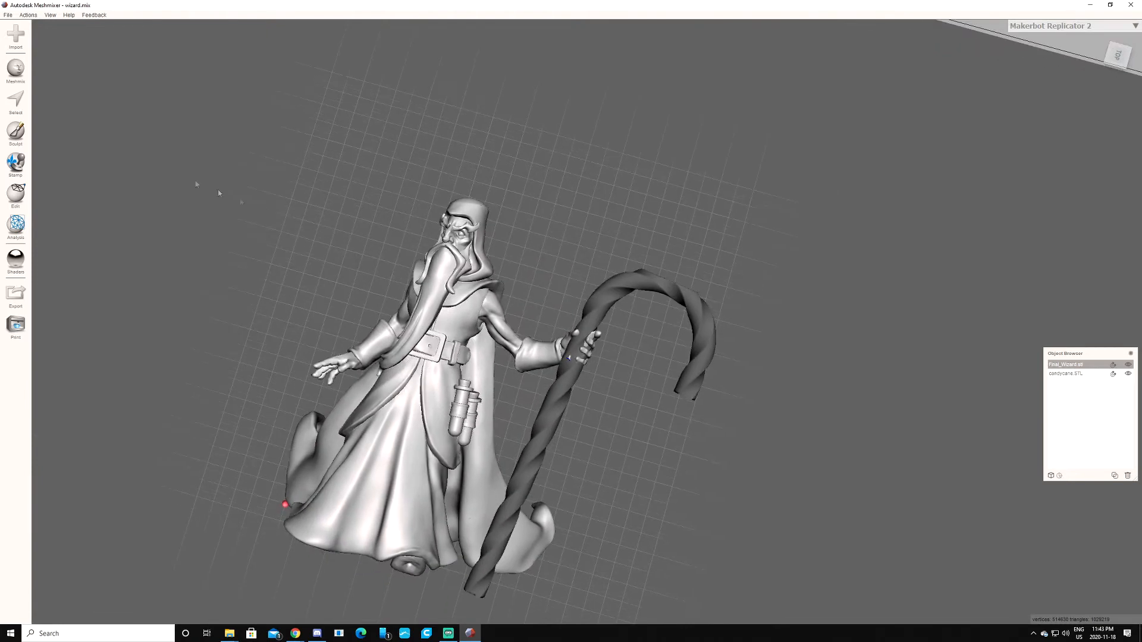
pyautogui.click(9, 16)
pyautogui.moveTo(28, 15)
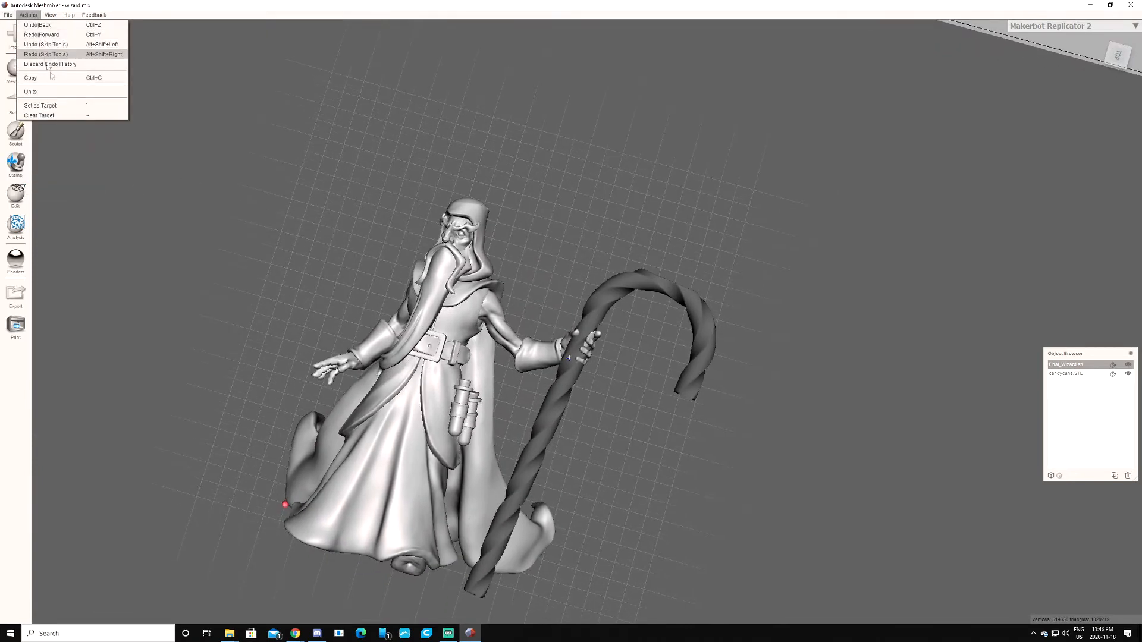
pyautogui.click(16, 67)
pyautogui.doubleClick(113, 96)
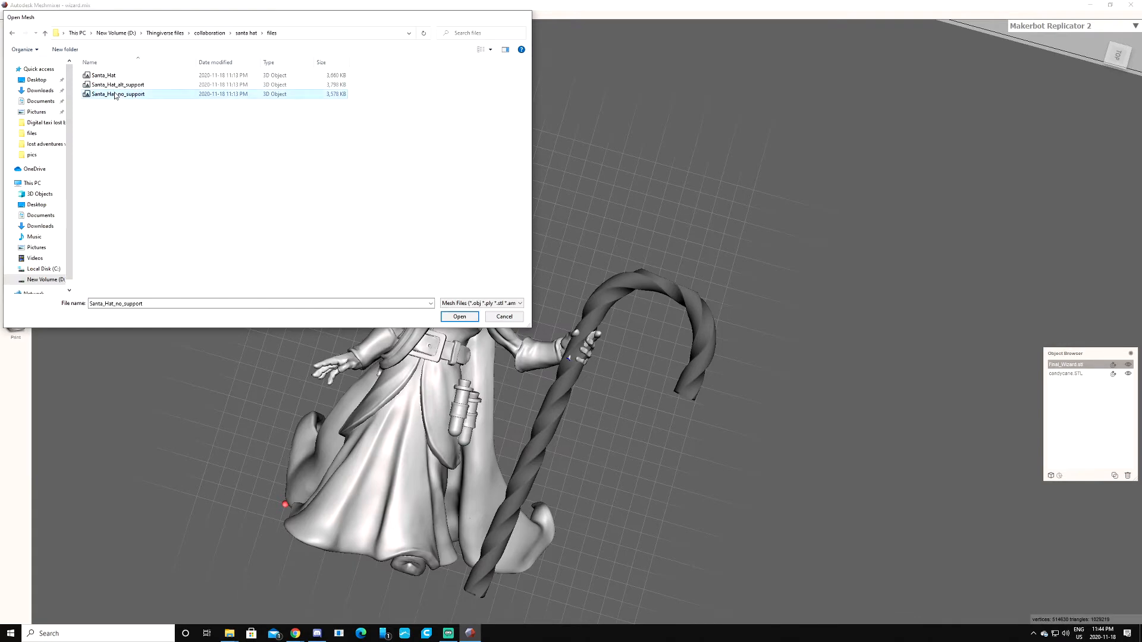
pyautogui.click(620, 353)
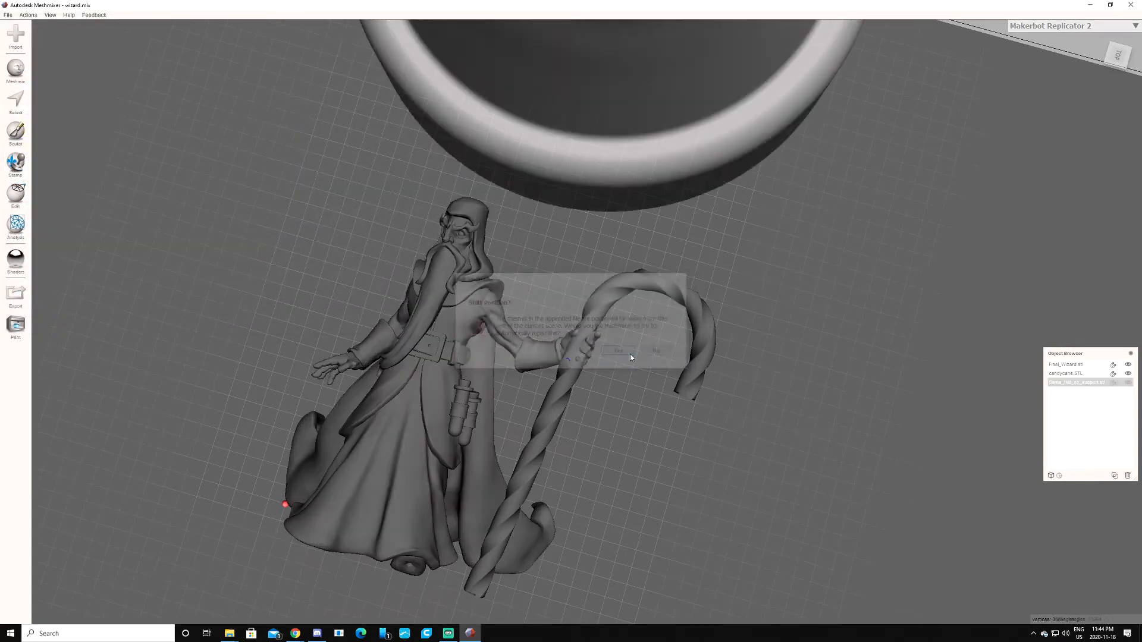
# - Transform the Santa hat, scaling it uniformly to about 0.084 and moving it close to the wizard's head
pyautogui.moveTo(580, 238); pyautogui.dragTo(588, 165, button='right')
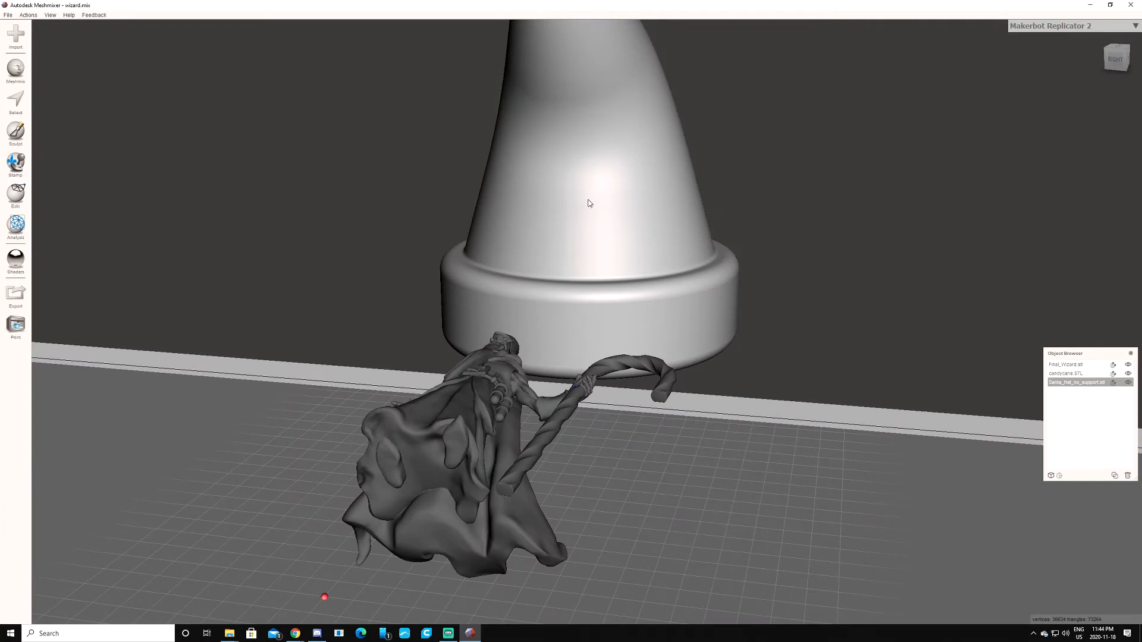
pyautogui.scroll(-1, 575, 193)
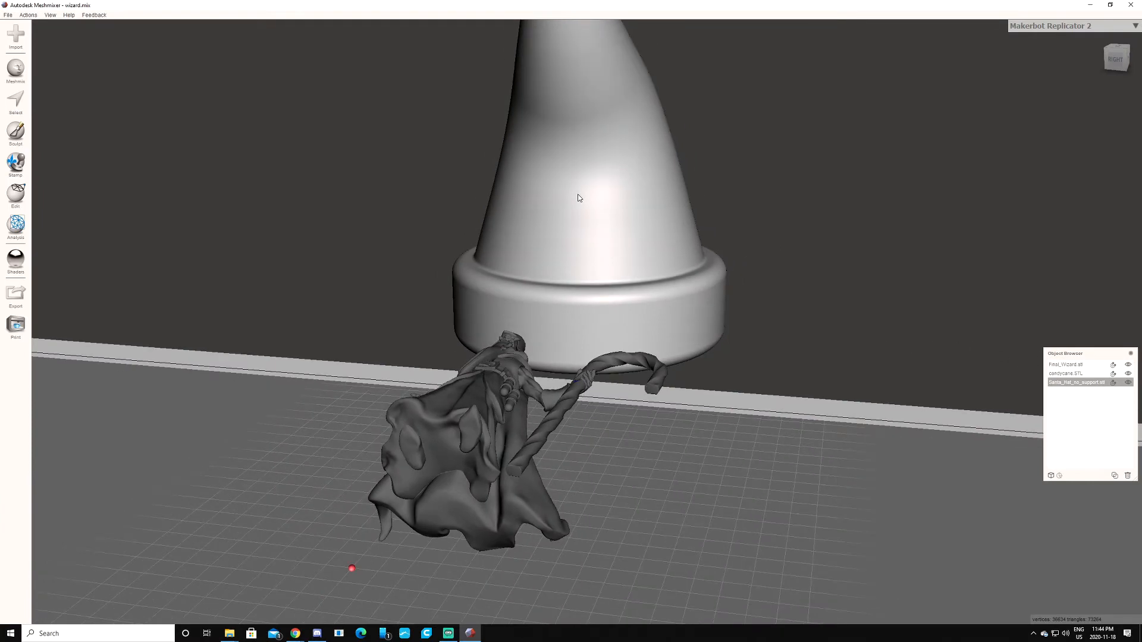
pyautogui.hotkey('ctrl', 't')
pyautogui.moveTo(632, 192); pyautogui.dragTo(668, 141, button='right')
pyautogui.moveTo(618, 112); pyautogui.dragTo(749, 460)
pyautogui.moveTo(624, 105); pyautogui.dragTo(533, 304)
pyautogui.moveTo(534, 305); pyautogui.dragTo(506, 340, button='right')
# - Rotate the Santa hat about -87.26° around X and move it onto the top of the wizard's head
pyautogui.scroll(2, 506, 341)
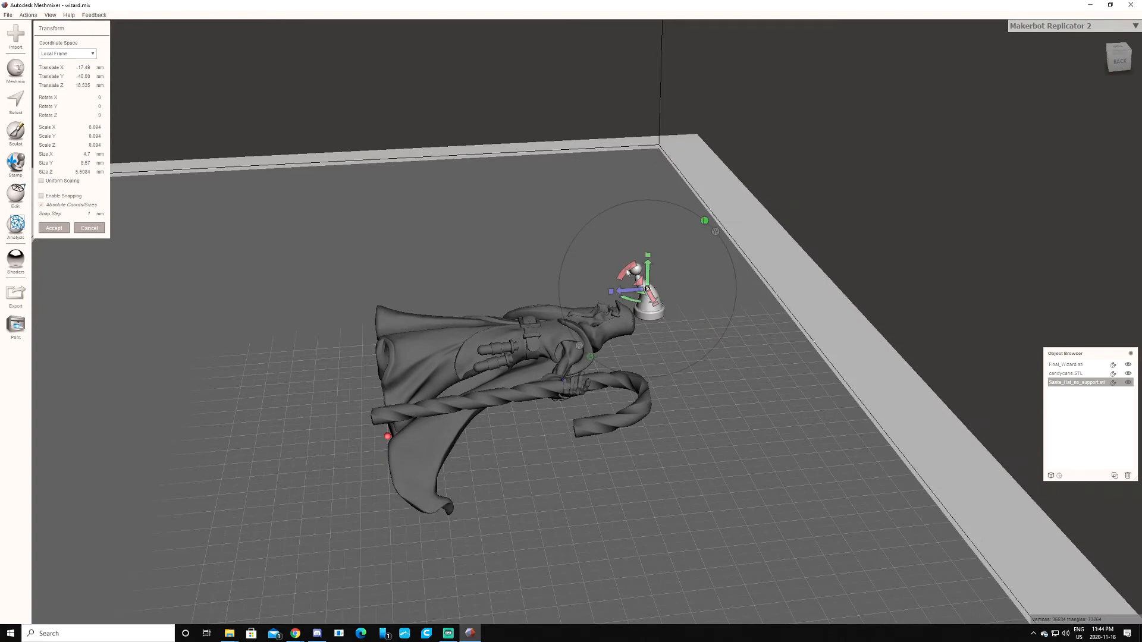
pyautogui.scroll(3, 555, 237)
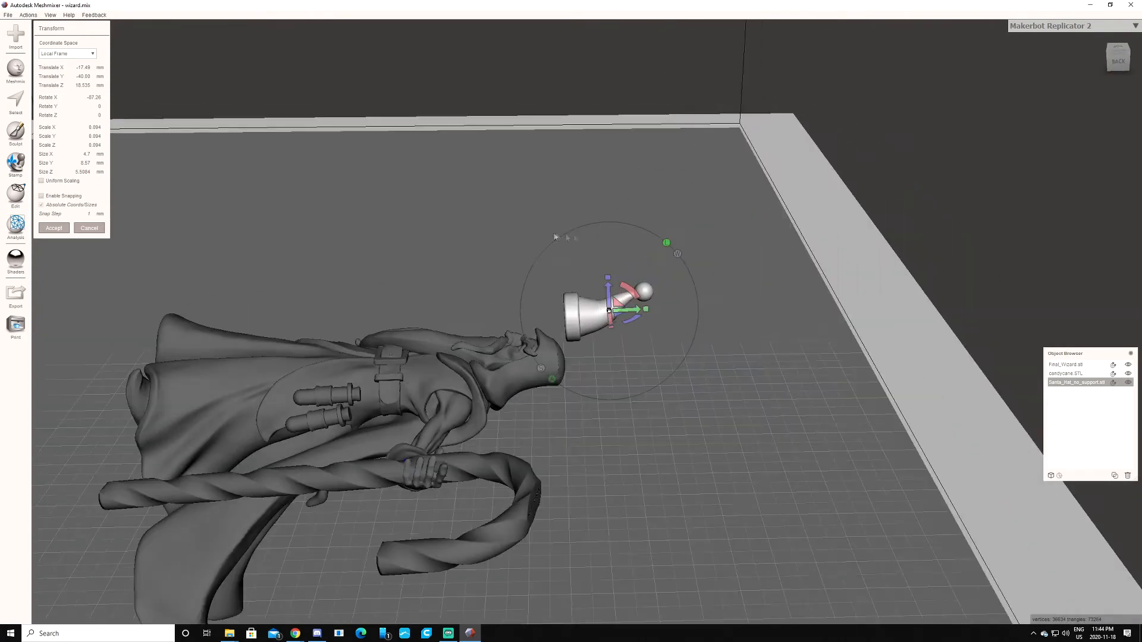
pyautogui.moveTo(618, 317); pyautogui.dragTo(617, 376)
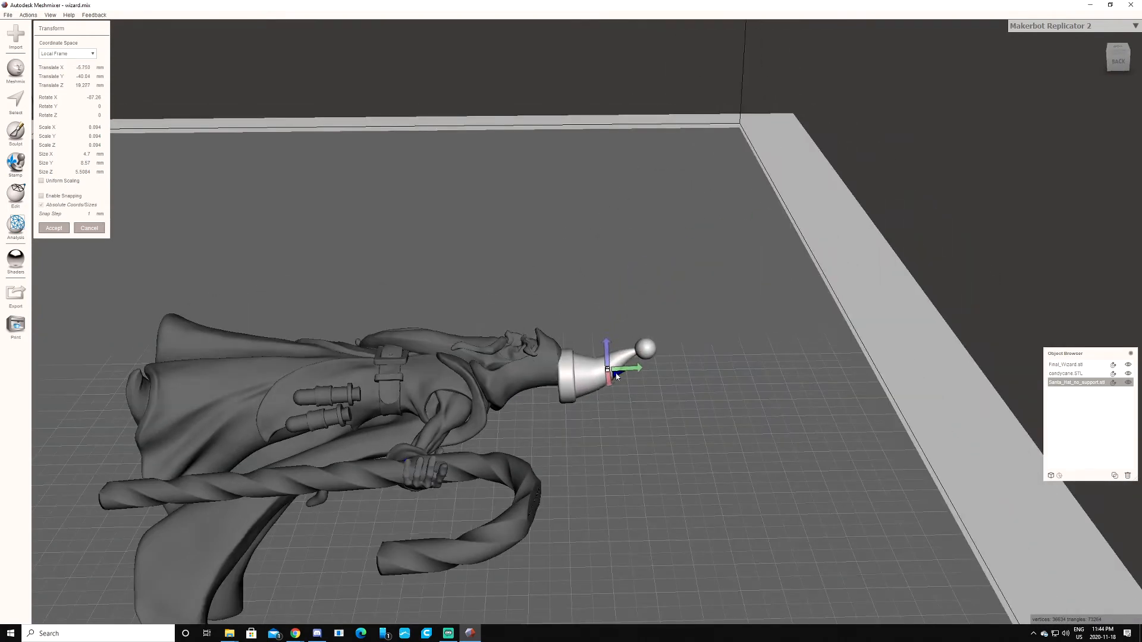
pyautogui.moveTo(609, 344); pyautogui.dragTo(548, 307, button='right')
pyautogui.moveTo(543, 298); pyautogui.dragTo(535, 306)
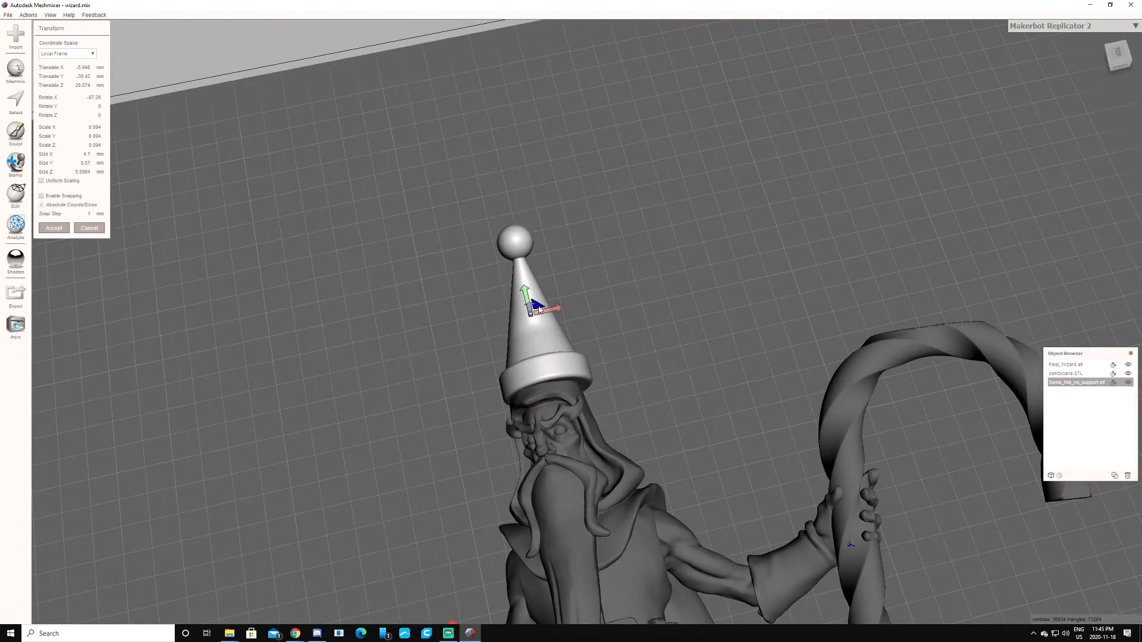
# - Turn the Santa hat about -0.5° around Z, enlarge it slightly to about 4.9 mm in X, and seat it centred above the brows
pyautogui.moveTo(540, 291); pyautogui.dragTo(416, 204, button='right')
pyautogui.moveTo(664, 485); pyautogui.dragTo(577, 265, button='right')
pyautogui.moveTo(589, 240); pyautogui.dragTo(587, 238)
pyautogui.scroll(3, 438, 397)
pyautogui.moveTo(438, 398); pyautogui.dragTo(431, 420, button='right')
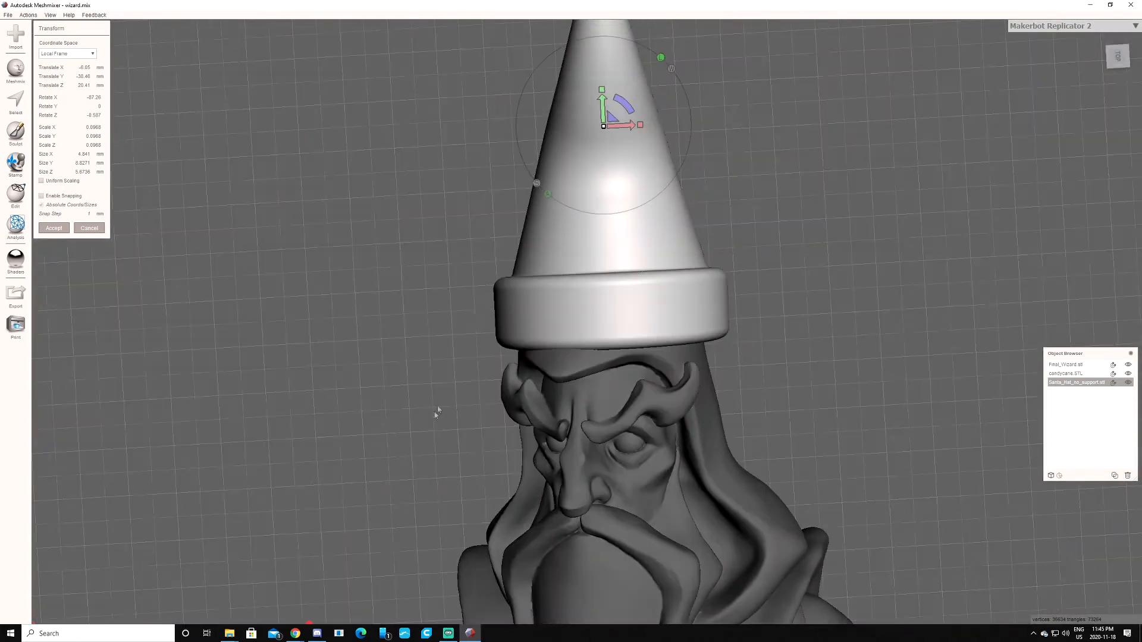
pyautogui.scroll(-10, 431, 420)
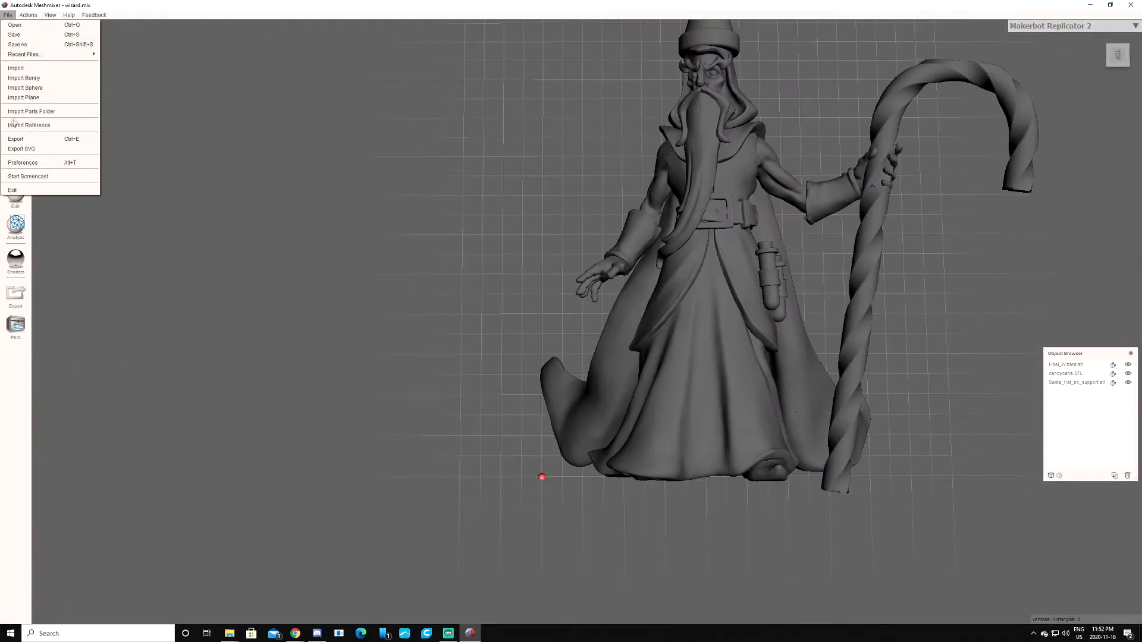
# - Import the toothed sack model, append it to the scene, and show the Santa hat, candy cane and wizard alongside it
pyautogui.click(19, 78)
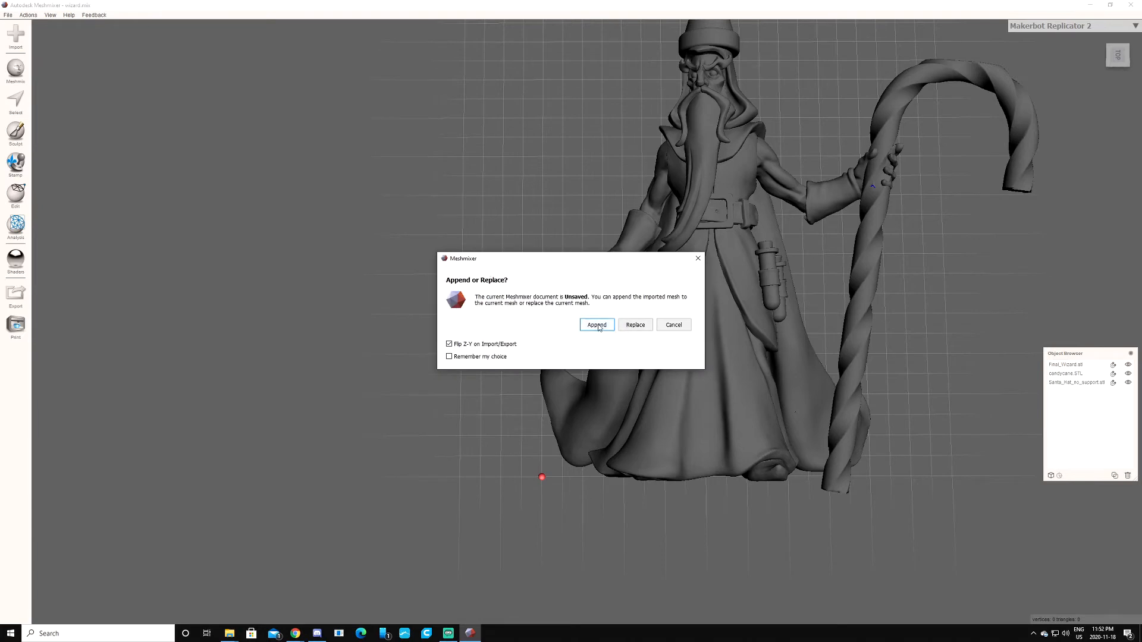
pyautogui.click(597, 325)
pyautogui.doubleClick(103, 85)
pyautogui.moveTo(631, 295); pyautogui.dragTo(500, 488, button='right')
pyautogui.click(1128, 383)
pyautogui.click(1128, 373)
pyautogui.click(1127, 365)
# - Move the toothed sack clear of the wizard, out to the side of his free hand
pyautogui.moveTo(702, 476); pyautogui.dragTo(647, 377, button='right')
pyautogui.press('t')
pyautogui.moveTo(644, 360); pyautogui.dragTo(439, 378)
pyautogui.press('Return')
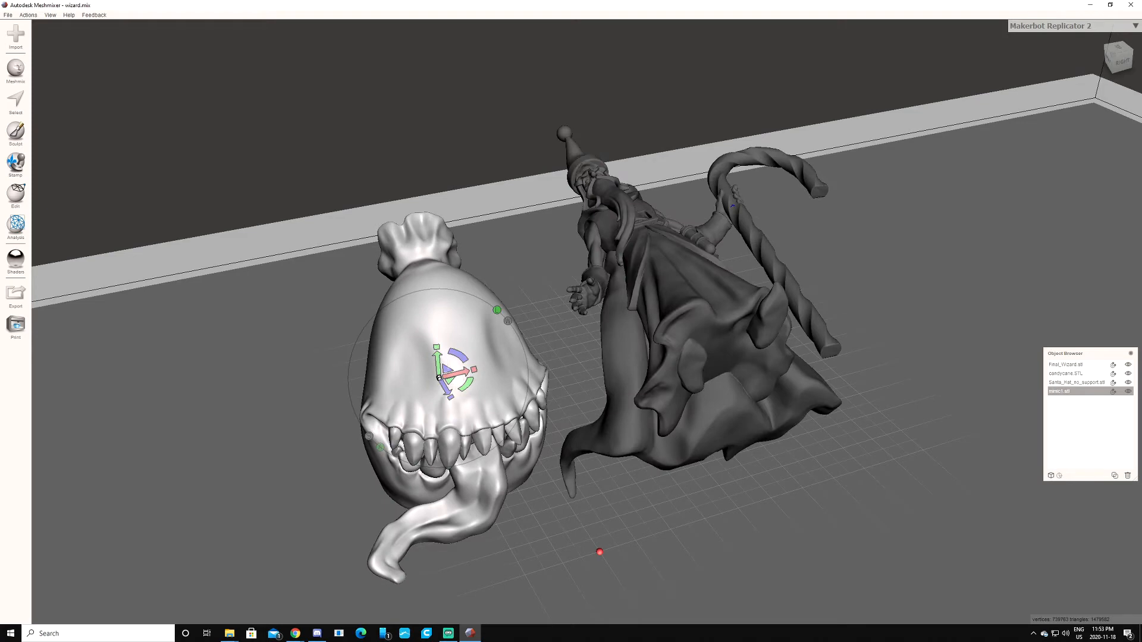
# - Bring the toothed sack level with the wizard's feet and place it against his robe beneath the free hand
pyautogui.moveTo(439, 378); pyautogui.dragTo(655, 324, button='right')
pyautogui.moveTo(551, 341); pyautogui.dragTo(619, 334)
pyautogui.moveTo(618, 333); pyautogui.dragTo(446, 377, button='right')
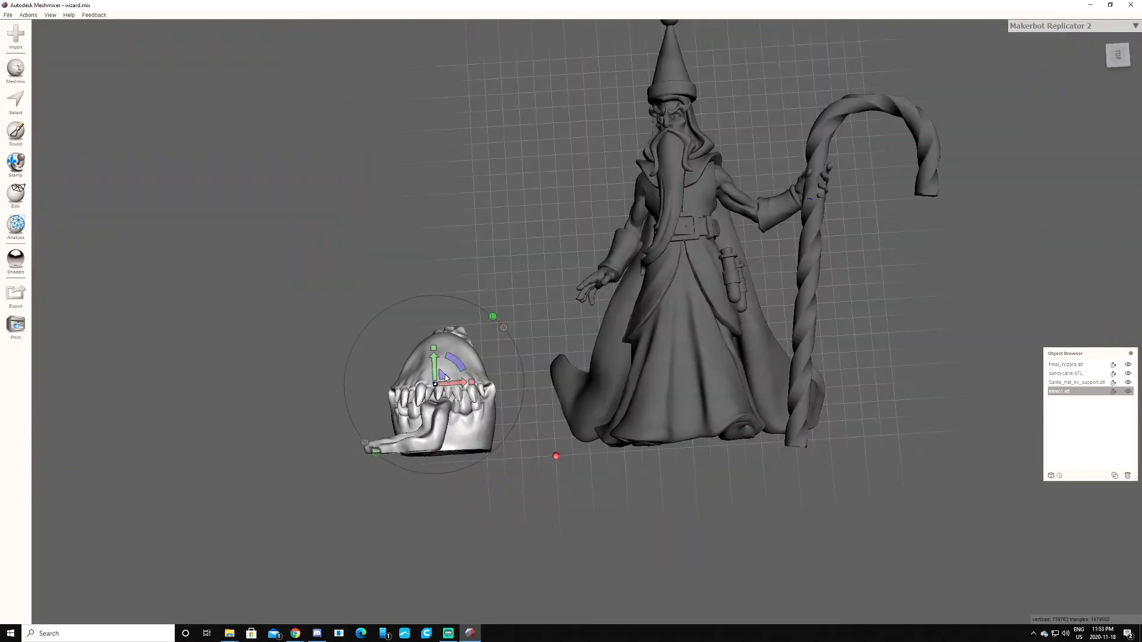
pyautogui.moveTo(440, 370); pyautogui.dragTo(573, 370)
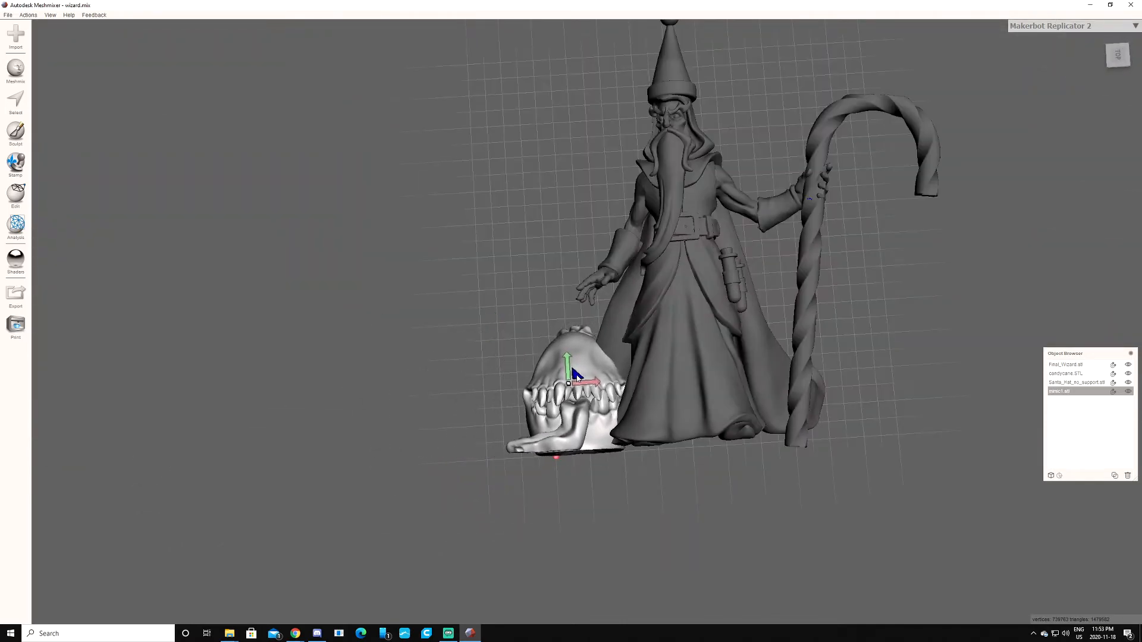
pyautogui.moveTo(582, 368); pyautogui.dragTo(569, 369, button='right')
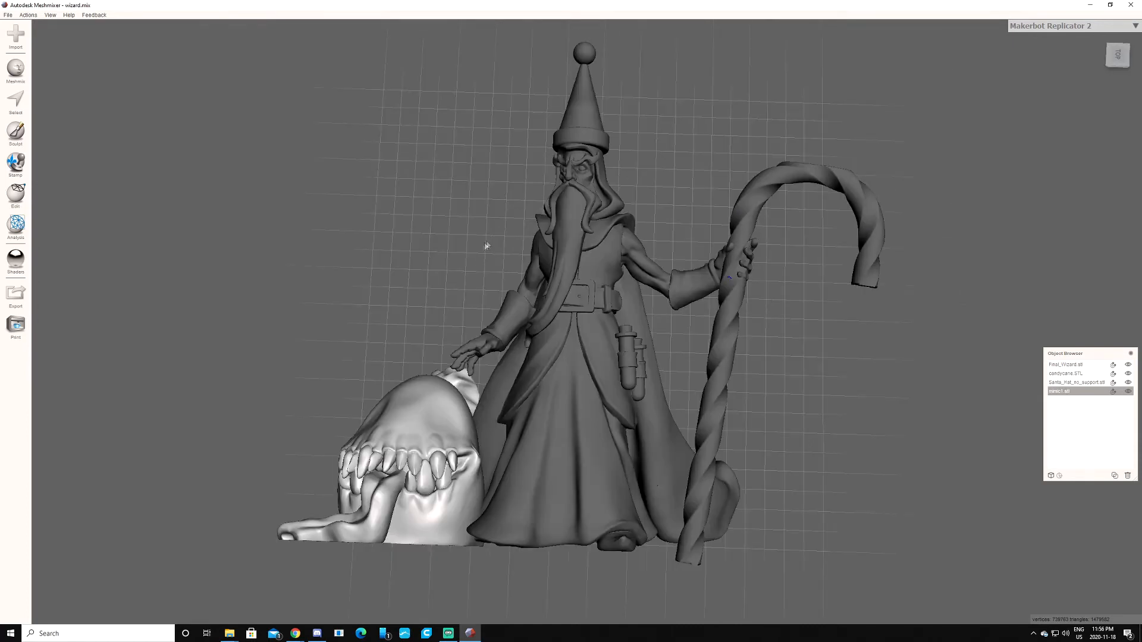
pyautogui.moveTo(485, 242); pyautogui.dragTo(487, 268, button='right')
pyautogui.moveTo(396, 274); pyautogui.dragTo(565, 271, button='right')
pyautogui.moveTo(689, 244); pyautogui.dragTo(749, 224, button='right')
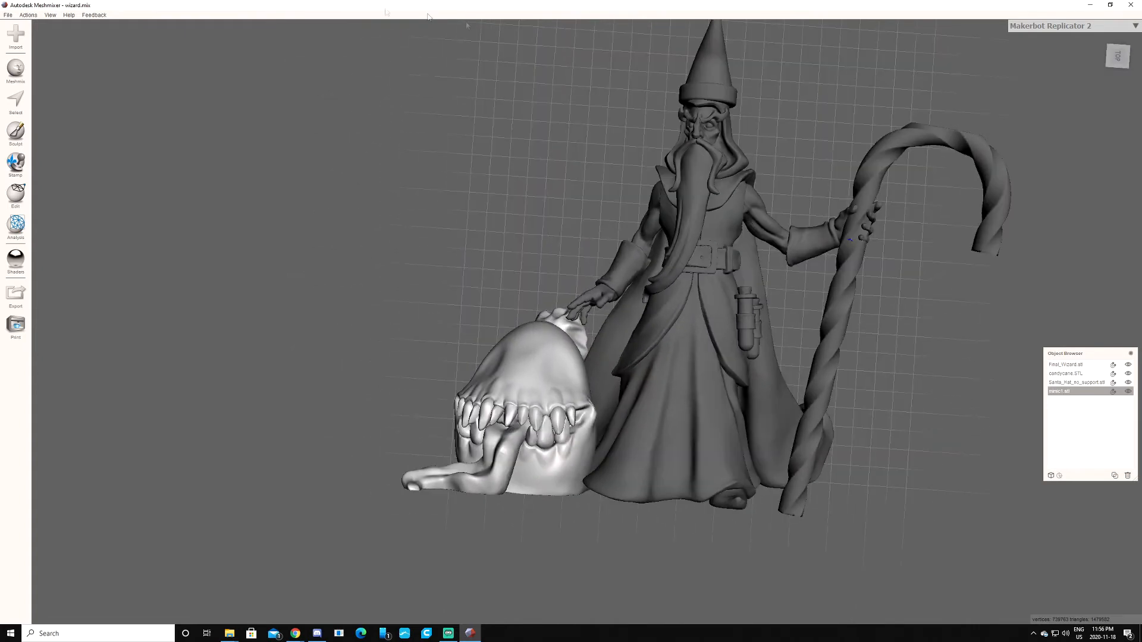